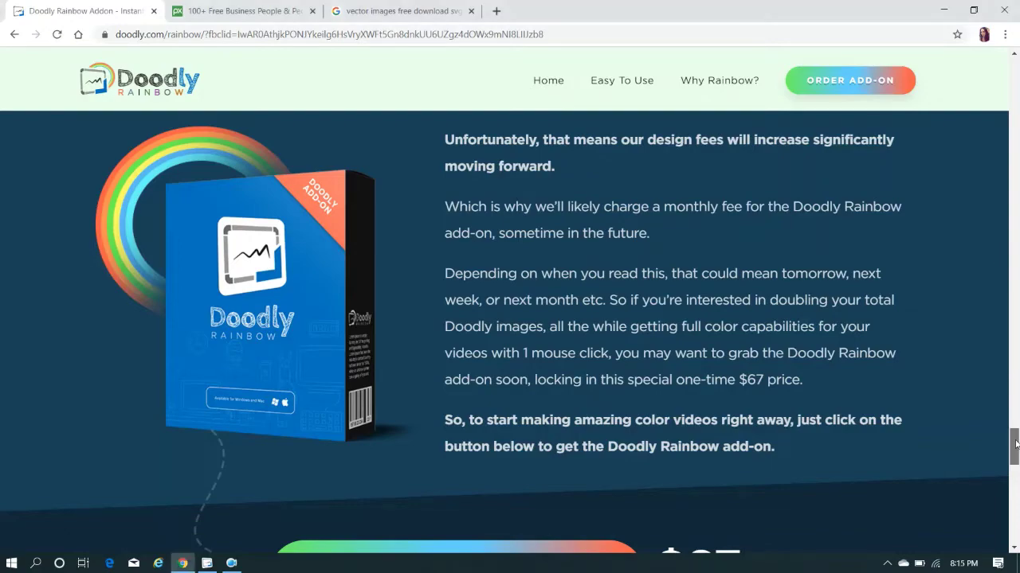
Scroll back to the top of the Doodly Rainbow page, then go to the Pixabay 'business people' search.
drag(1015, 444, 1012, 65)
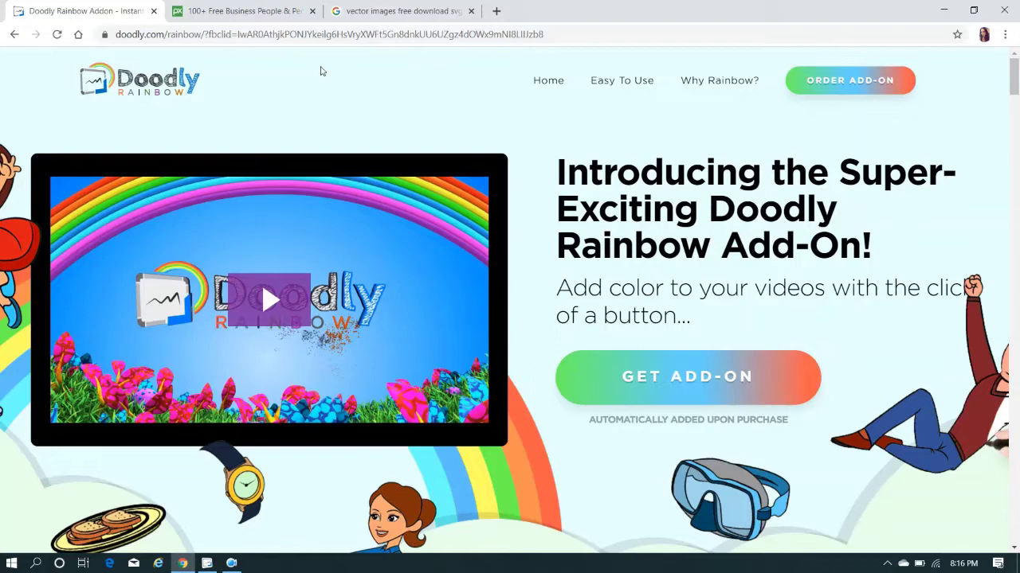
click(247, 17)
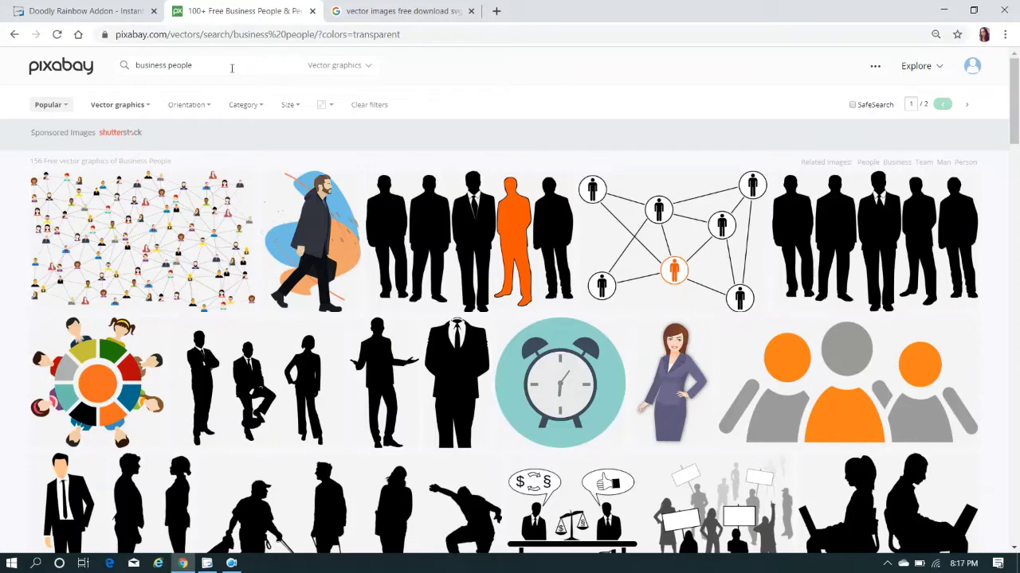
Confirm the Vector graphics and Transparent colour filters, then open the Call Center vector.
click(369, 70)
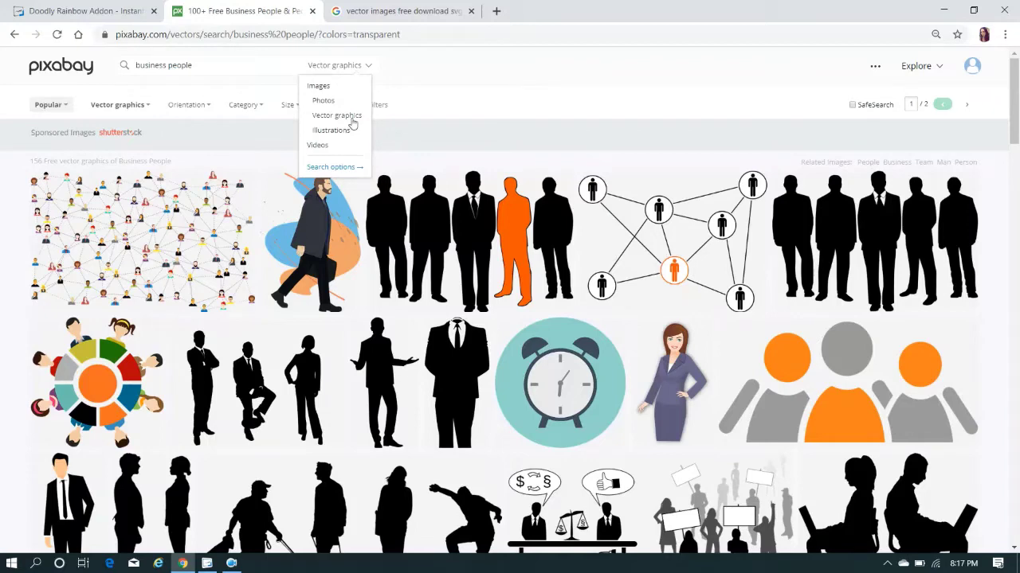
click(451, 97)
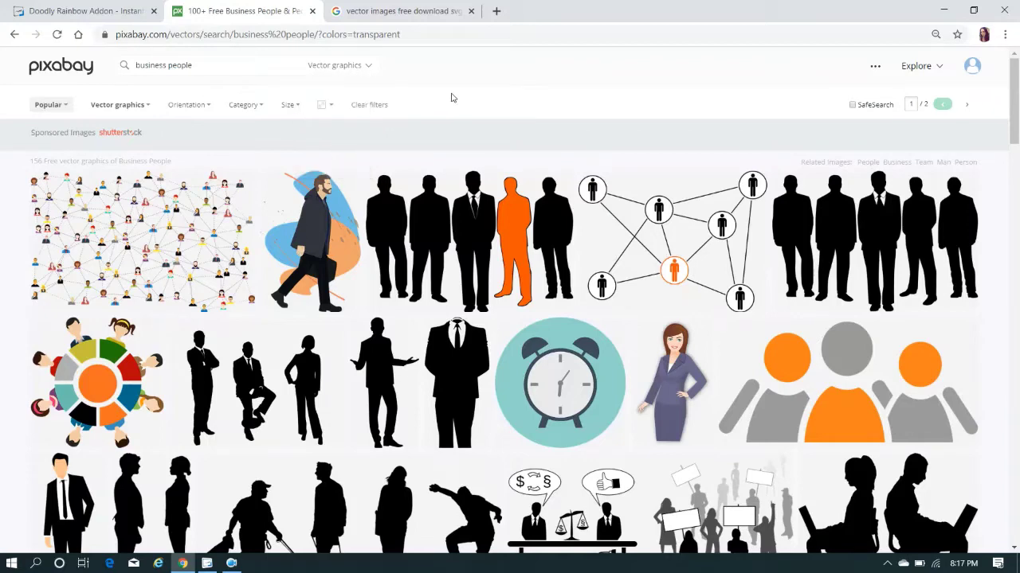
click(330, 108)
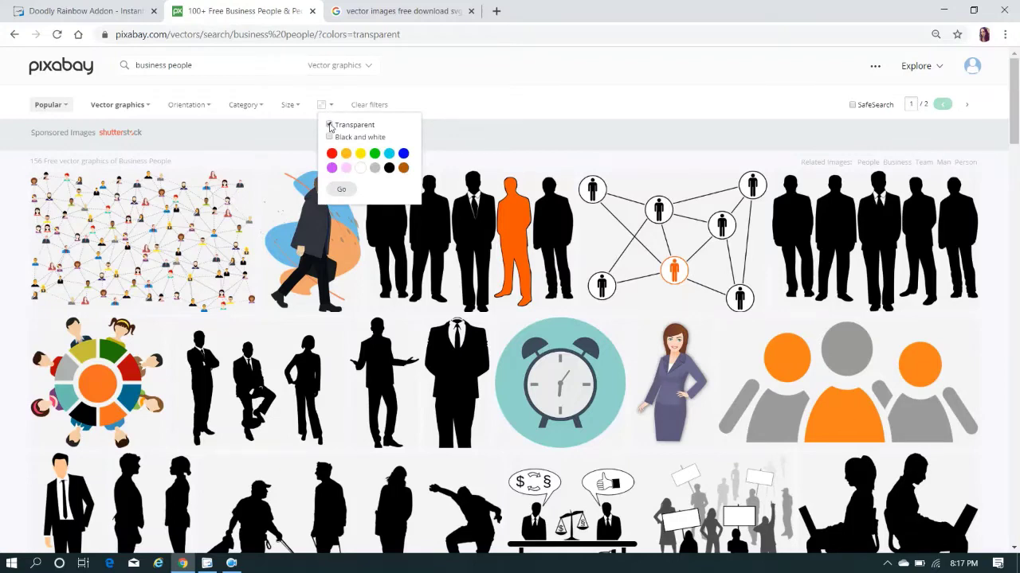
click(479, 102)
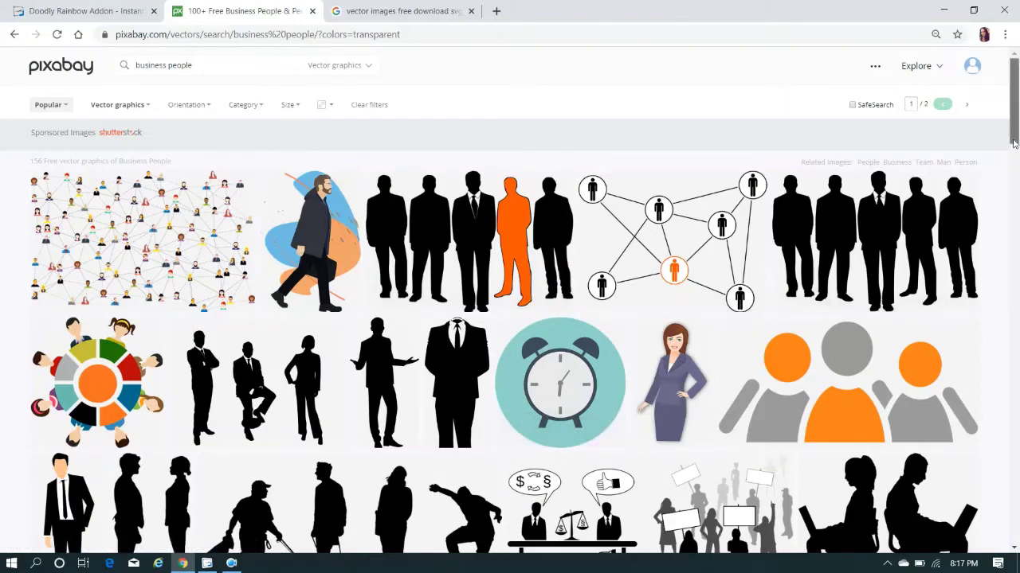
drag(1014, 142, 987, 317)
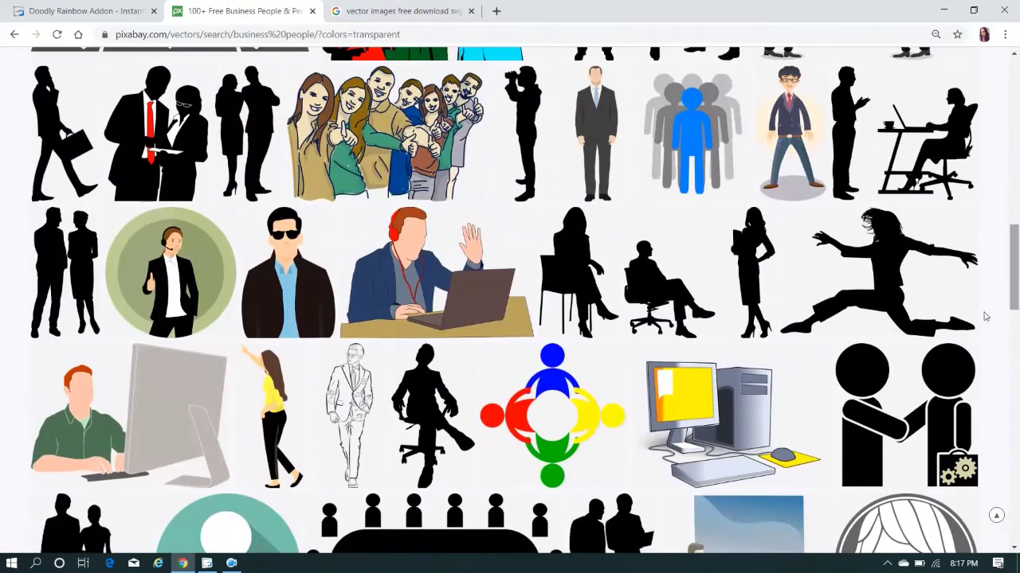
click(194, 292)
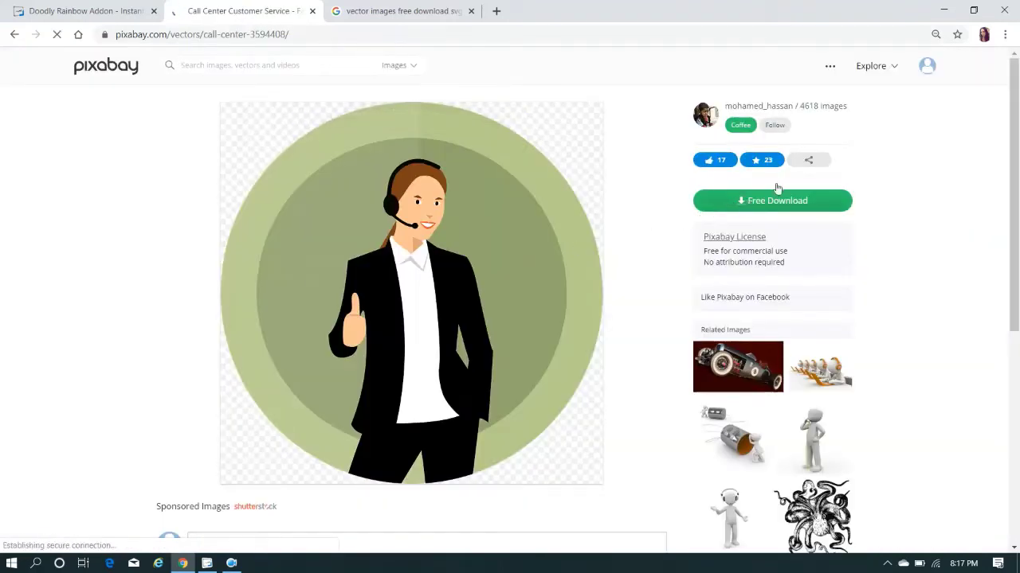
Check the Call Center vector's Free Download size options, then close them.
mouse_move(927, 68)
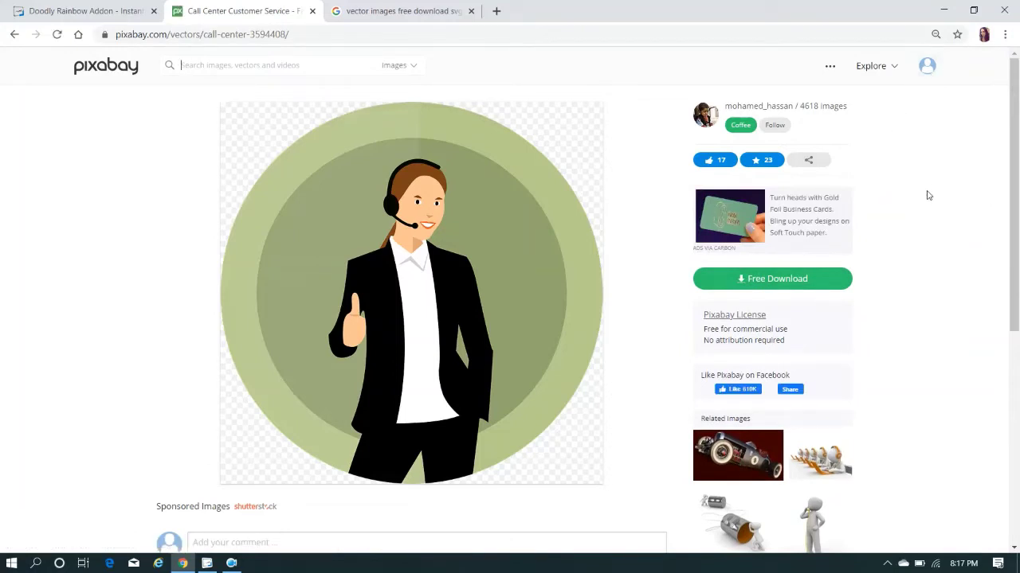
click(759, 292)
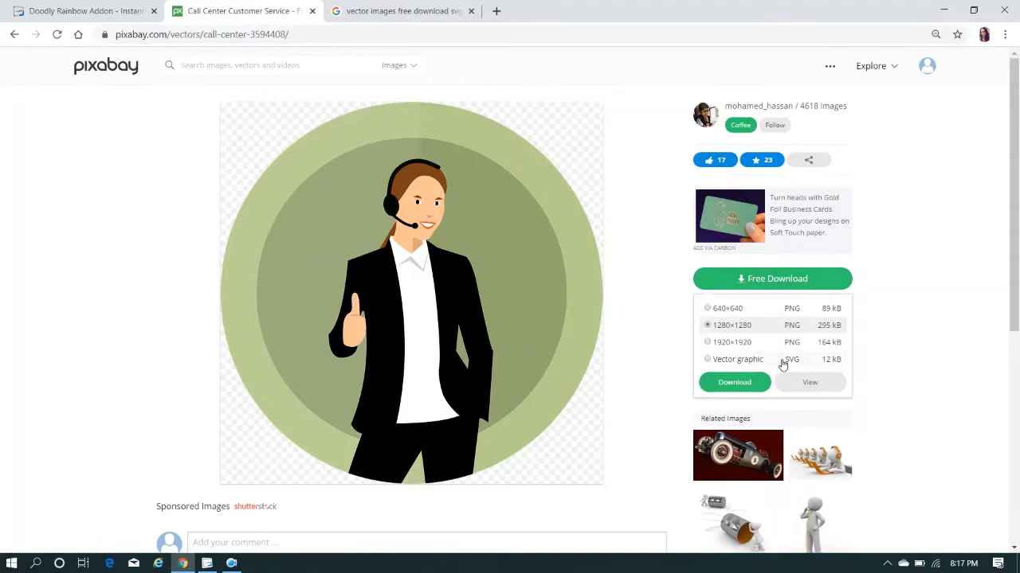
click(943, 159)
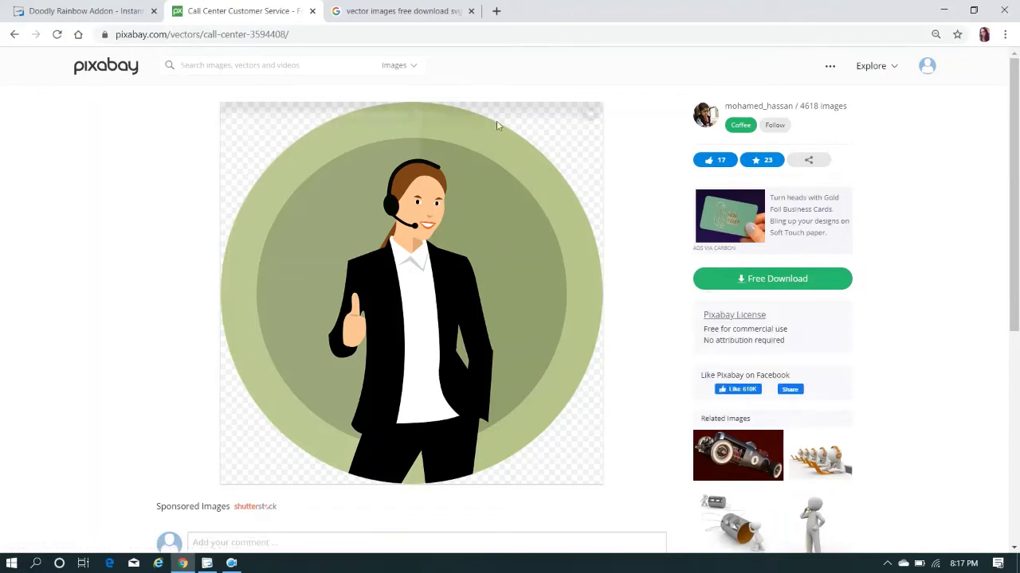
Go to the Google results for 'vector images free download svg'.
click(374, 14)
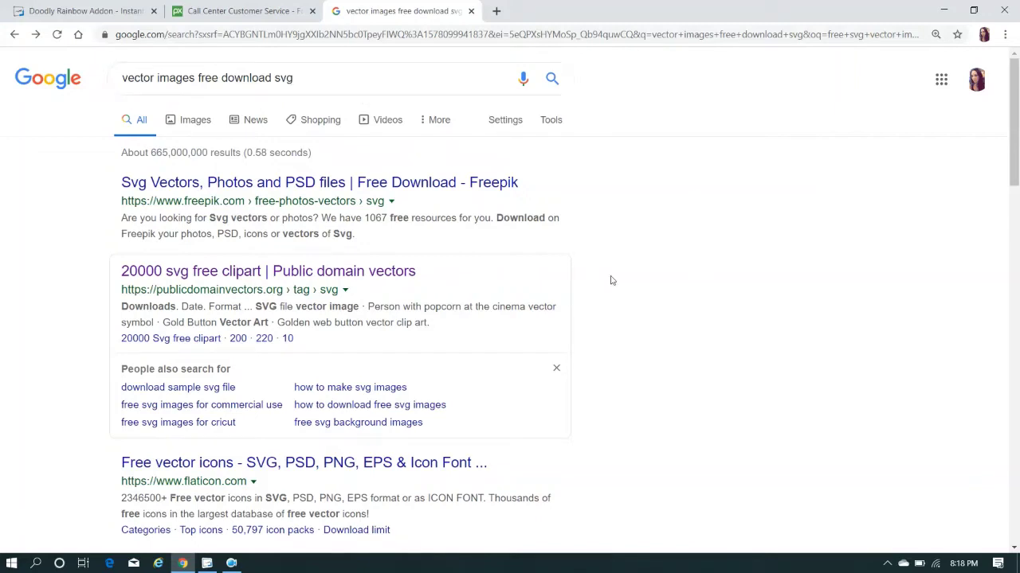
Open the publicdomainvectors.org '20000 svg free clipart' page and scroll through its thumbnails.
click(403, 272)
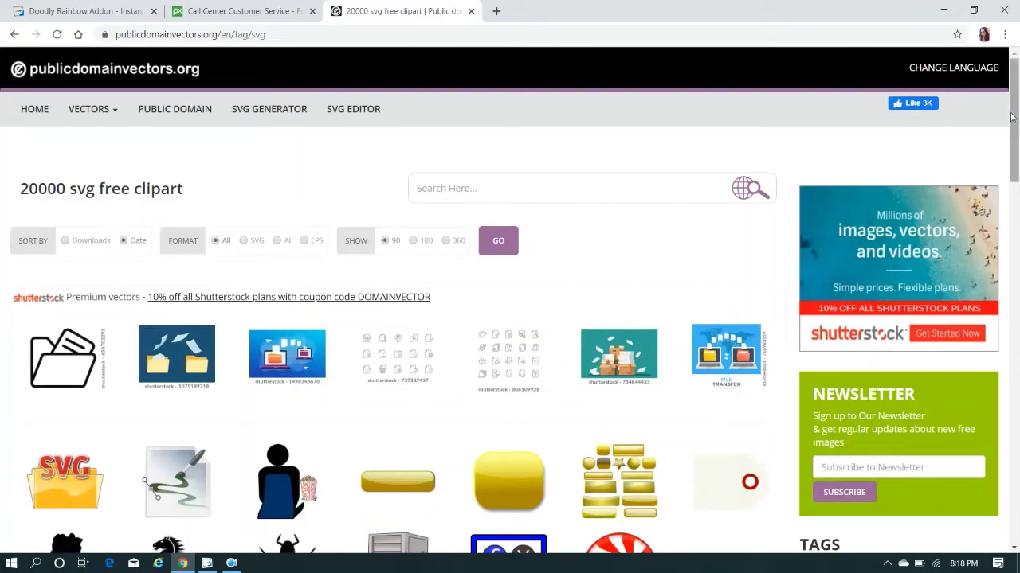
drag(1010, 117, 1009, 273)
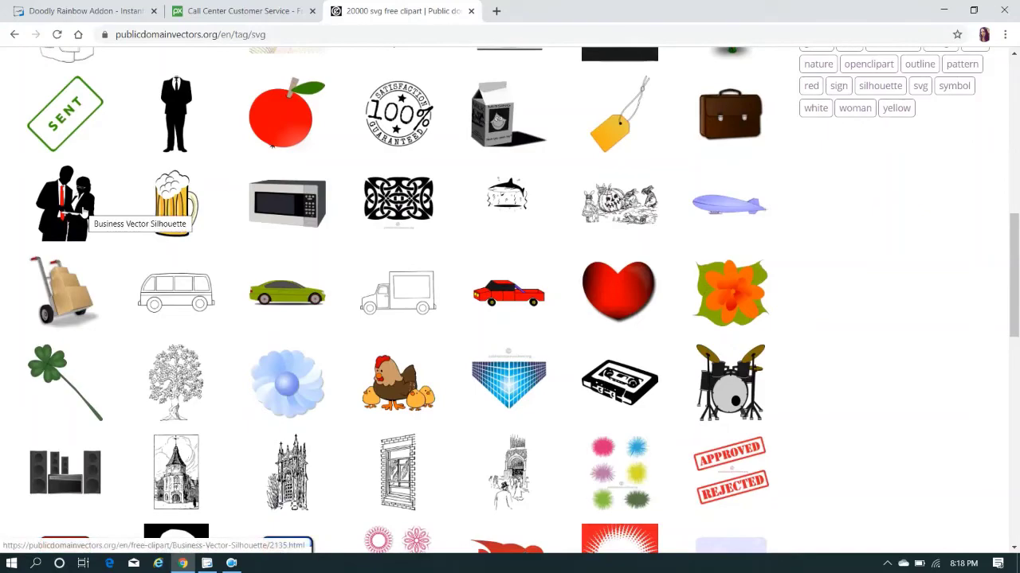
drag(1015, 230, 1005, 70)
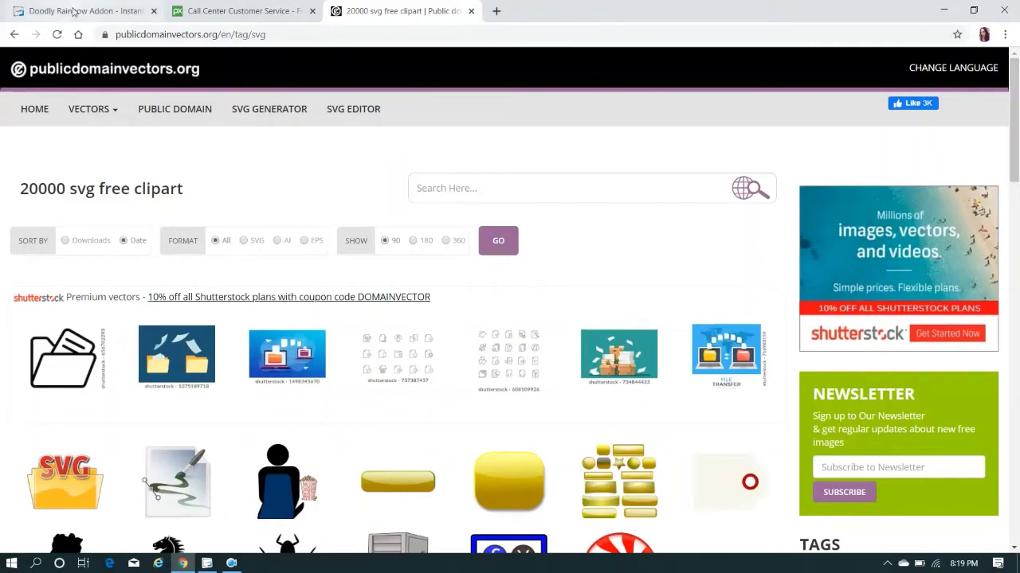
Return to the Doodly Rainbow add-on page and scroll it slightly.
click(73, 11)
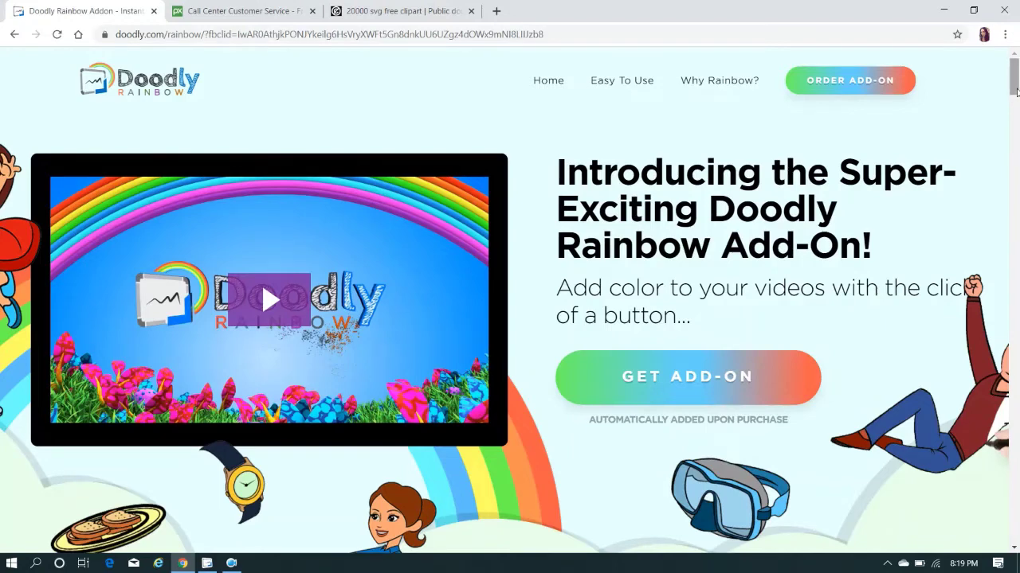
mouse_move(1016, 92)
mouse_down()
mouse_move(1016, 110)
mouse_move(1015, 78)
mouse_up()
Bring up Doodly, turn Doodly Rainbow off, and show the Scenes templates library.
click(208, 563)
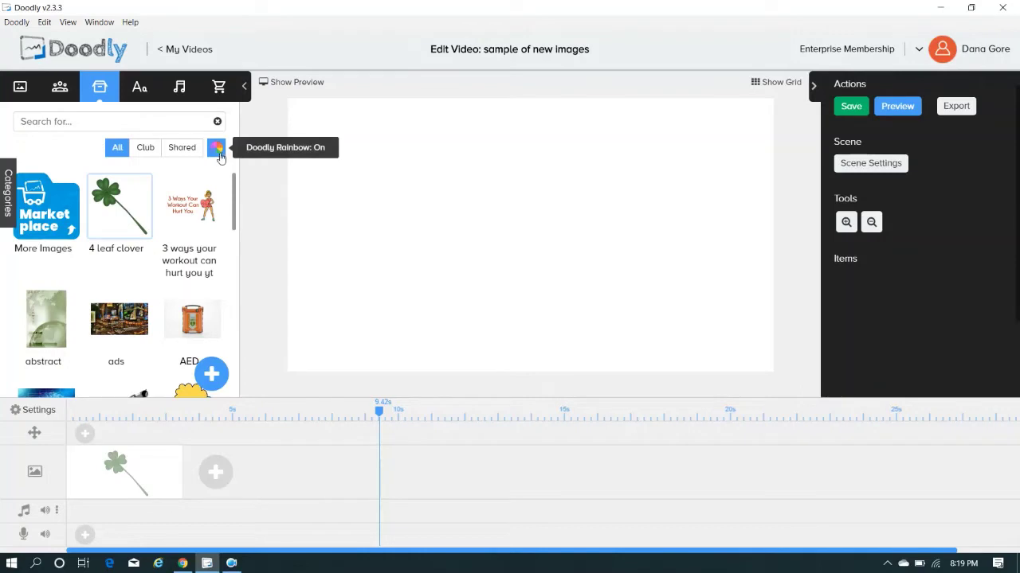
click(217, 149)
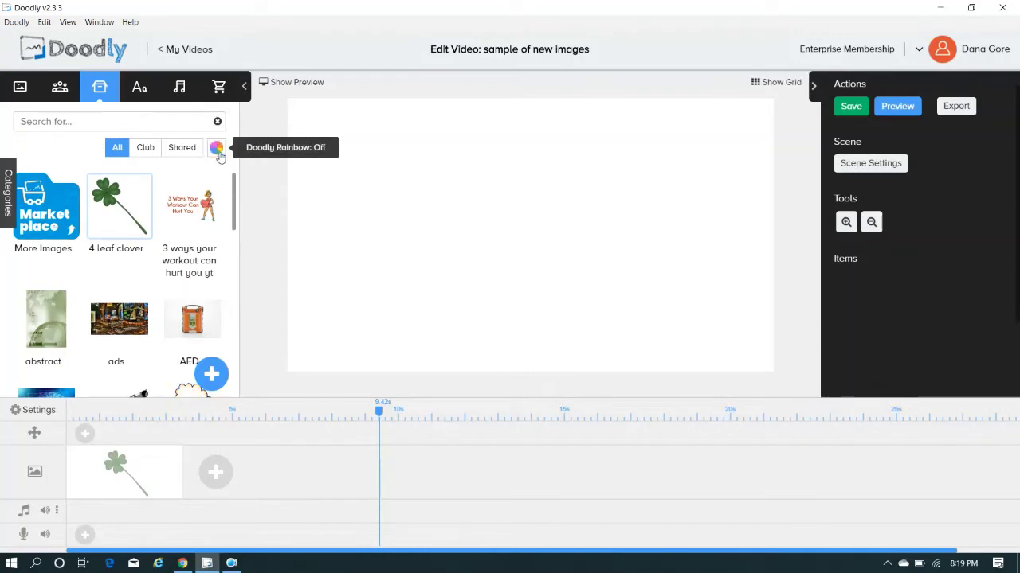
click(19, 89)
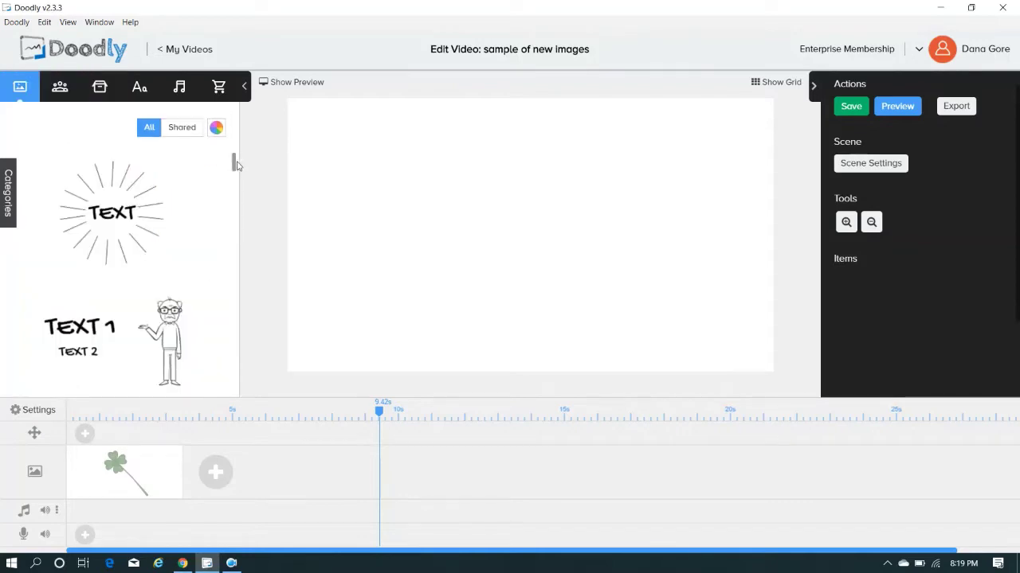
mouse_move(235, 165)
mouse_down()
mouse_move(235, 231)
mouse_move(235, 157)
mouse_up()
Turn Doodly Rainbow back on and scroll the library past the city and office scenes to the classroom.
click(216, 129)
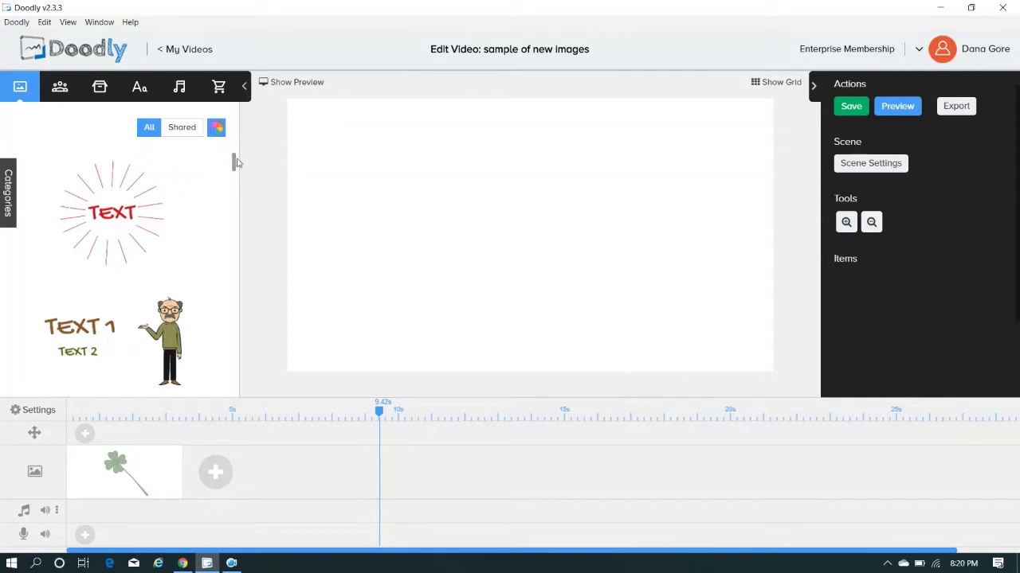
mouse_move(235, 163)
mouse_down()
mouse_move(236, 259)
mouse_move(236, 160)
mouse_up()
drag(234, 162, 231, 386)
scroll(231, 385, down, 5)
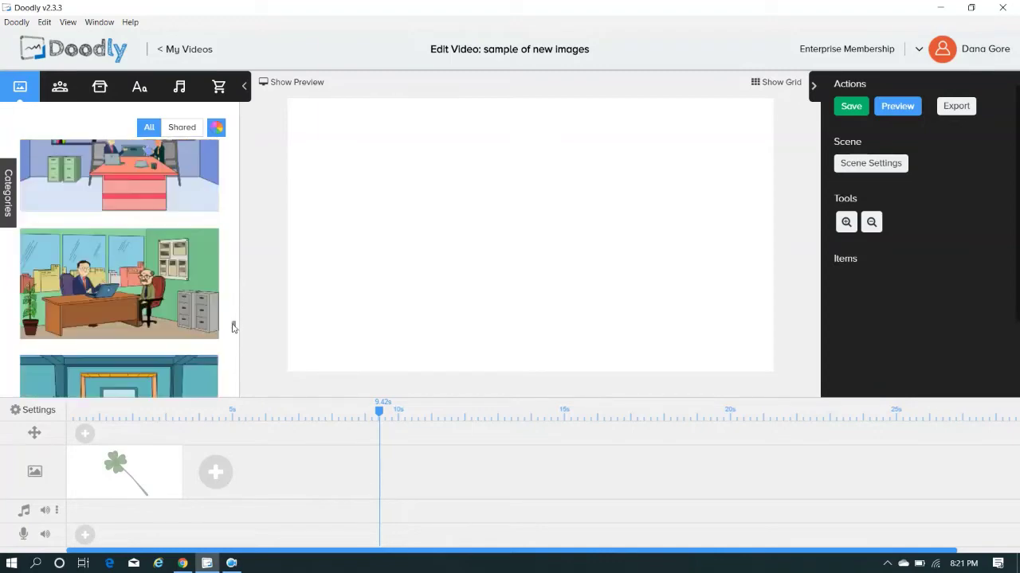
drag(233, 327, 236, 386)
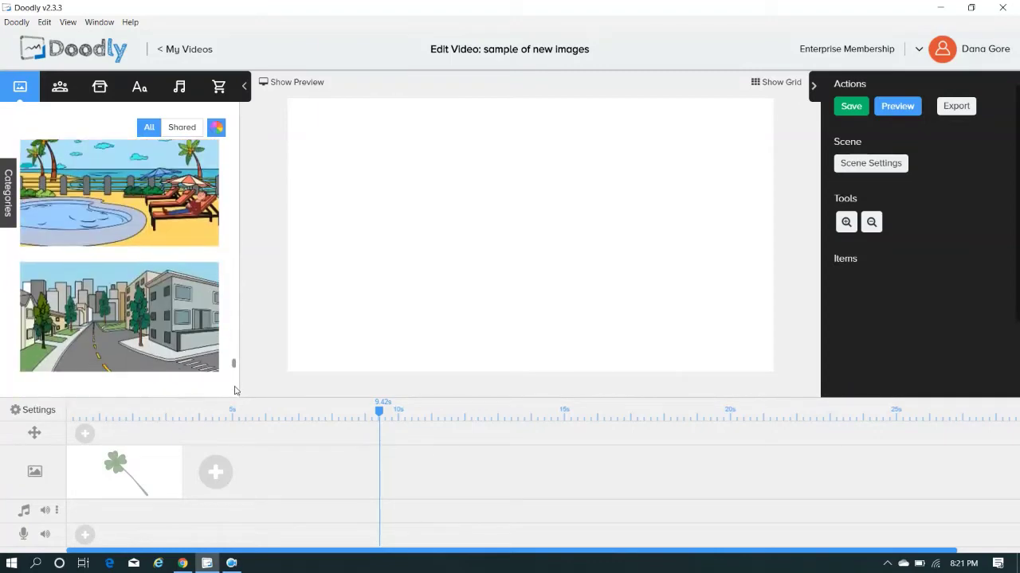
scroll(234, 391, down, 1)
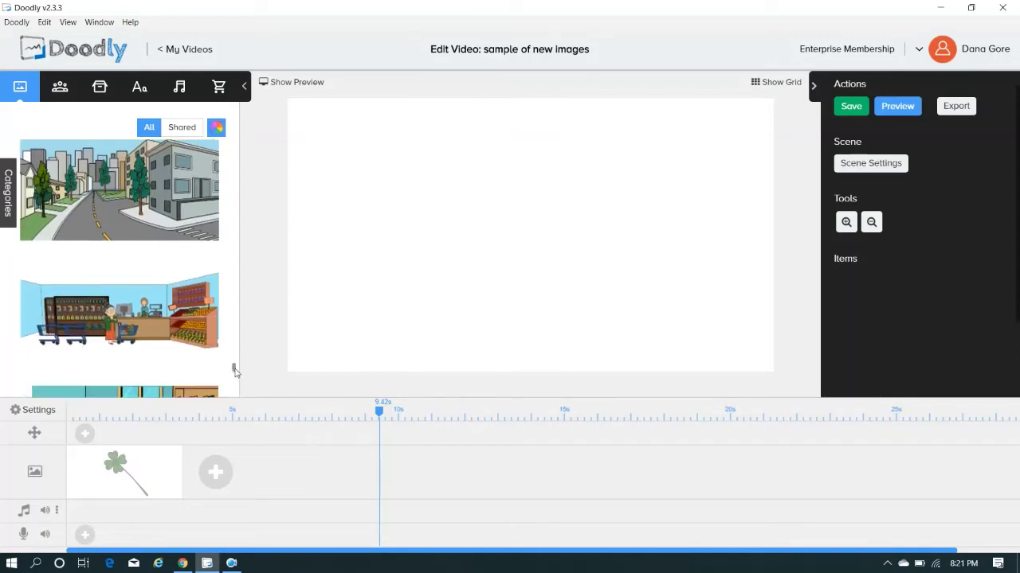
scroll(234, 374, down, 5)
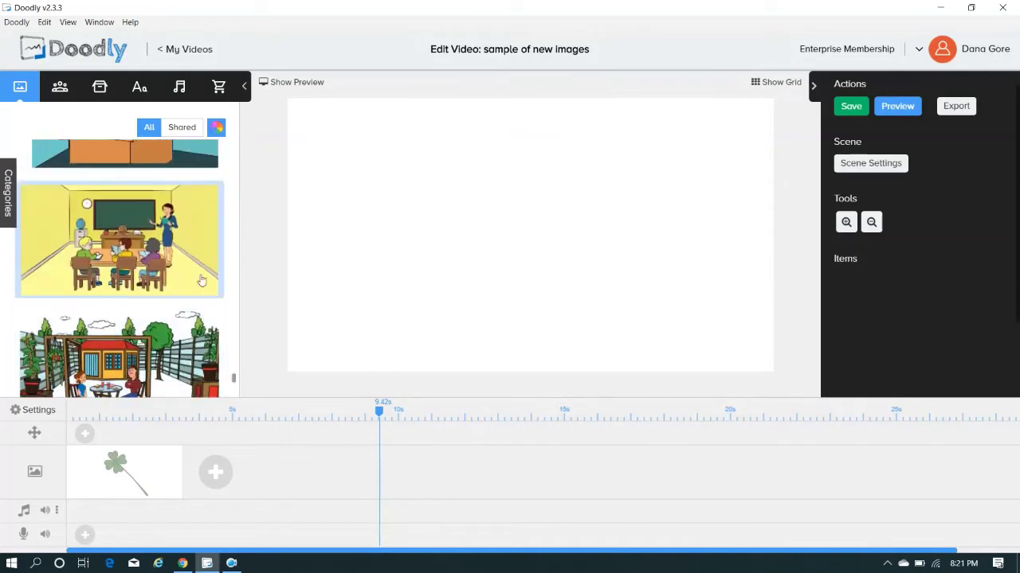
Add the full-colour classroom image to the scene and scroll along the timeline.
click(185, 254)
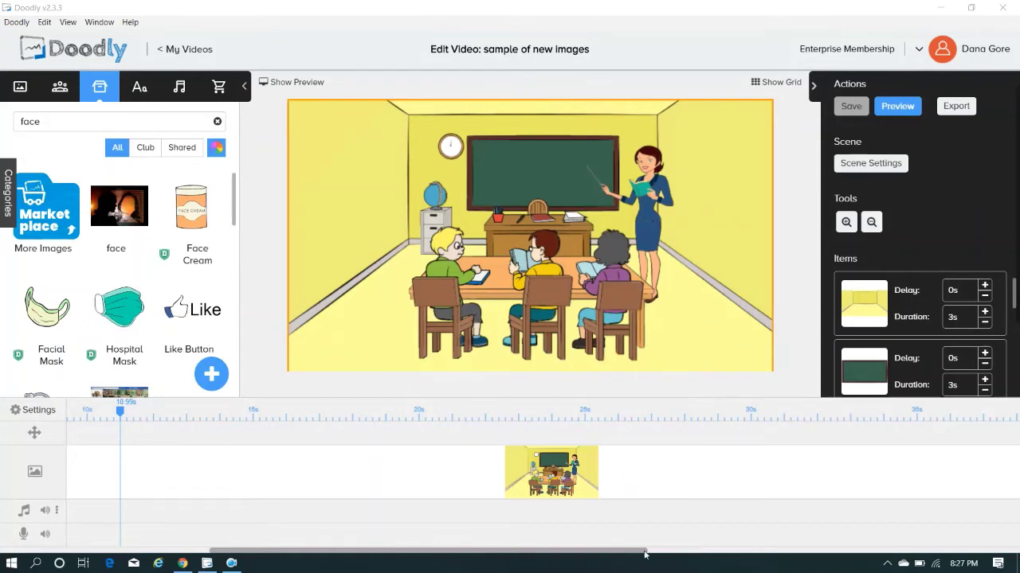
drag(645, 556, 728, 567)
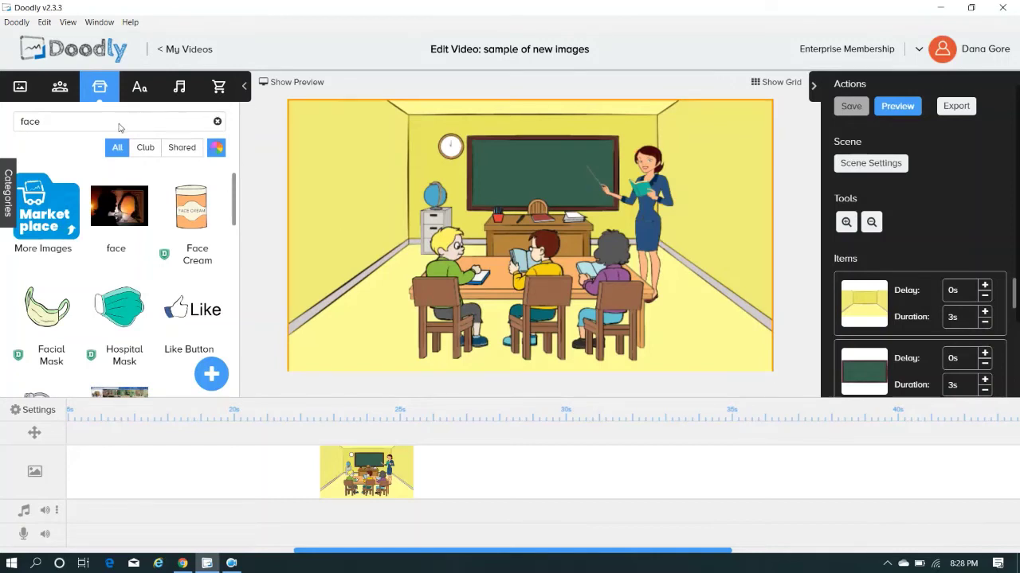
Replace the search term with 'wall', browse the coloured wall results, and jump to the timeline's end.
double_click(119, 126)
text(wall)
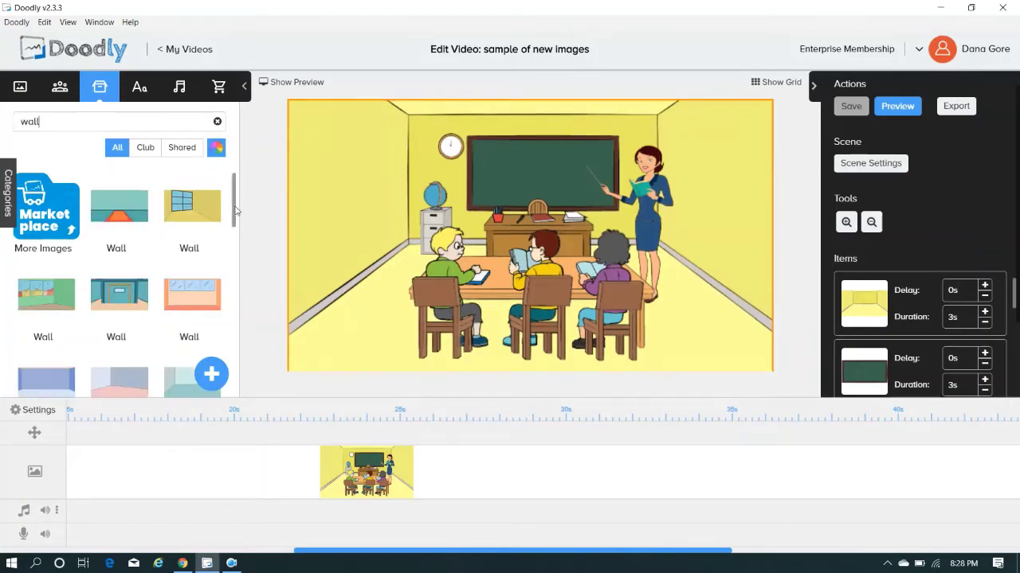
drag(235, 208, 234, 256)
scroll(119, 279, up, 3)
scroll(90, 306, down, 2)
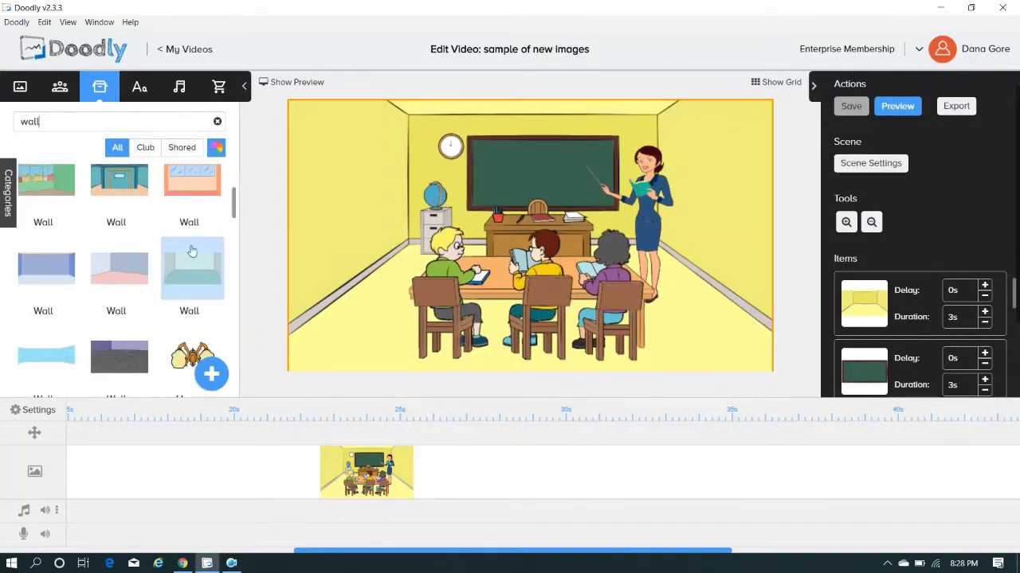
drag(235, 211, 235, 184)
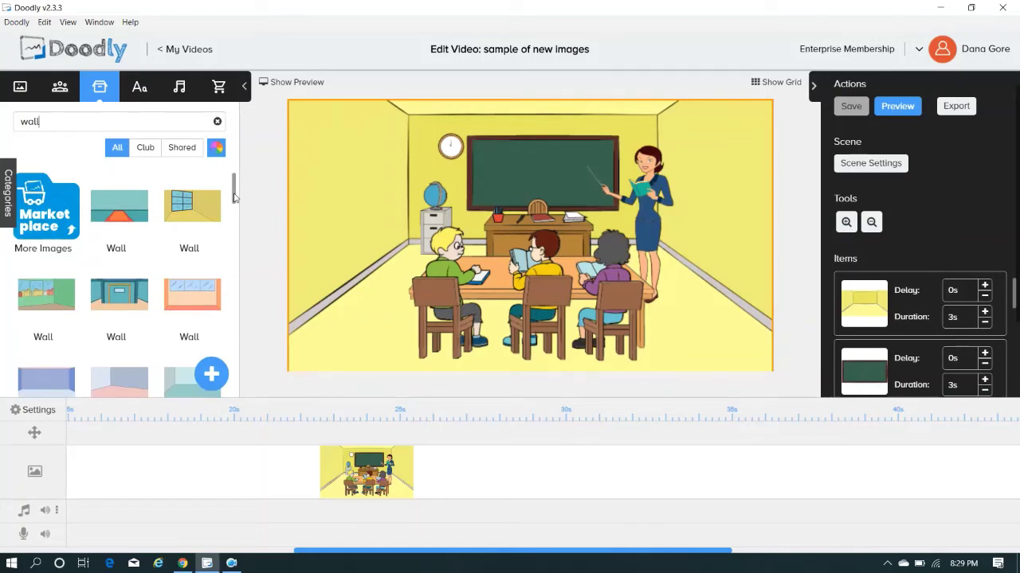
click(849, 554)
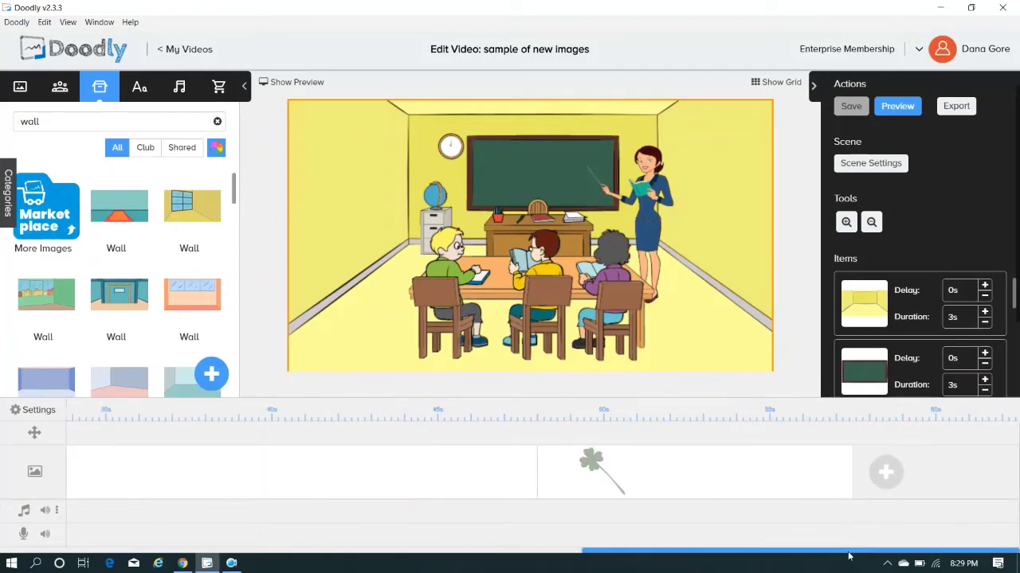
Switch to the empty scene after the clover and search the image library for 'social'.
click(811, 483)
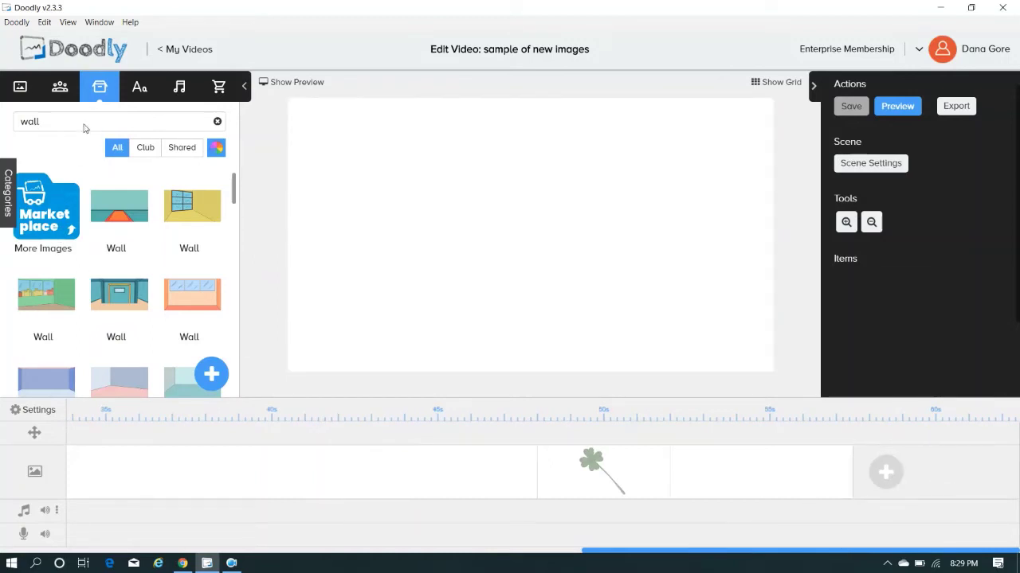
double_click(83, 128)
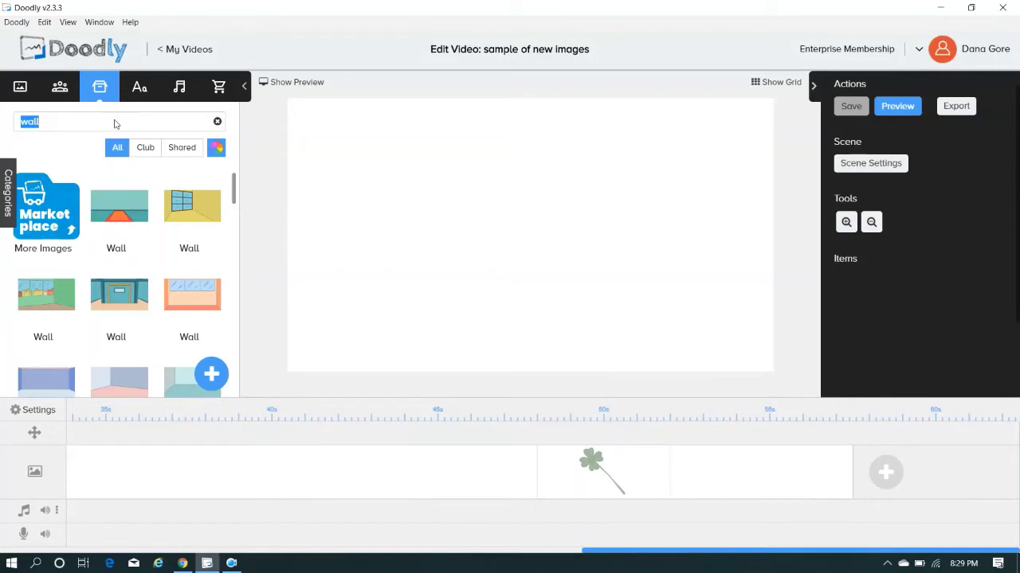
text(social)
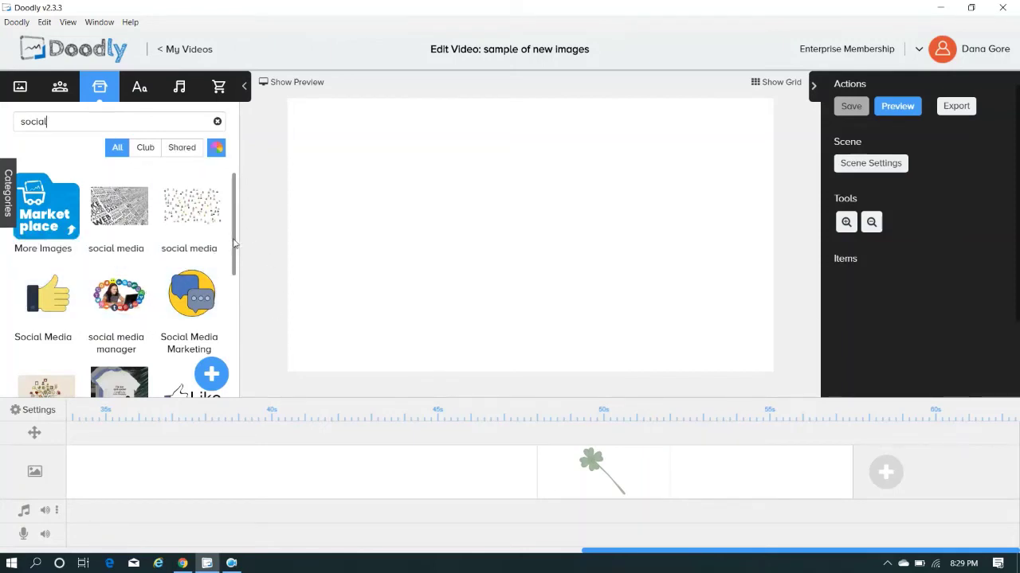
Turn Doodly Rainbow off so the 'social' results show as black line art.
drag(234, 243, 239, 319)
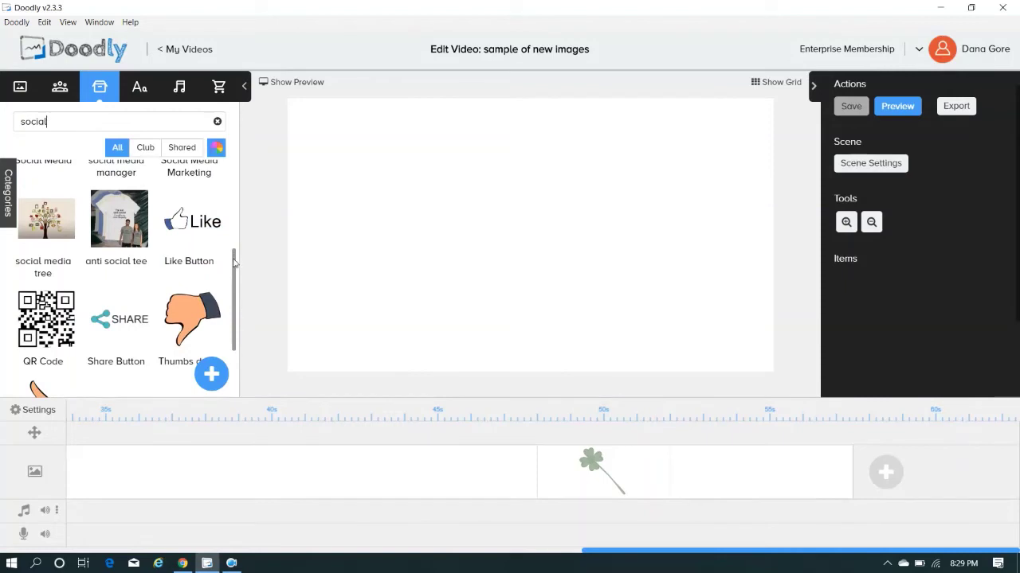
mouse_move(235, 262)
mouse_down()
mouse_move(235, 313)
mouse_move(235, 173)
mouse_up()
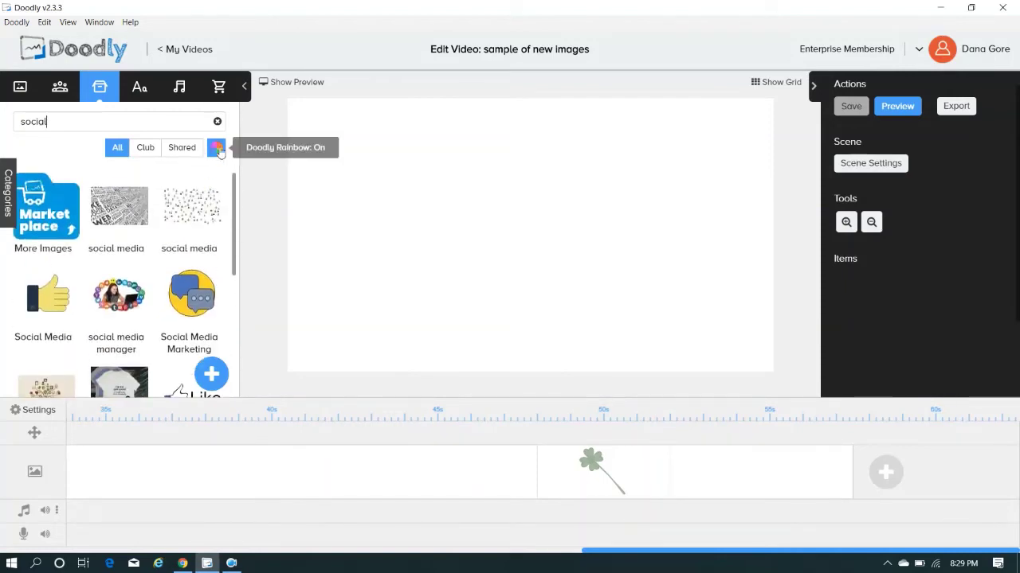
click(217, 148)
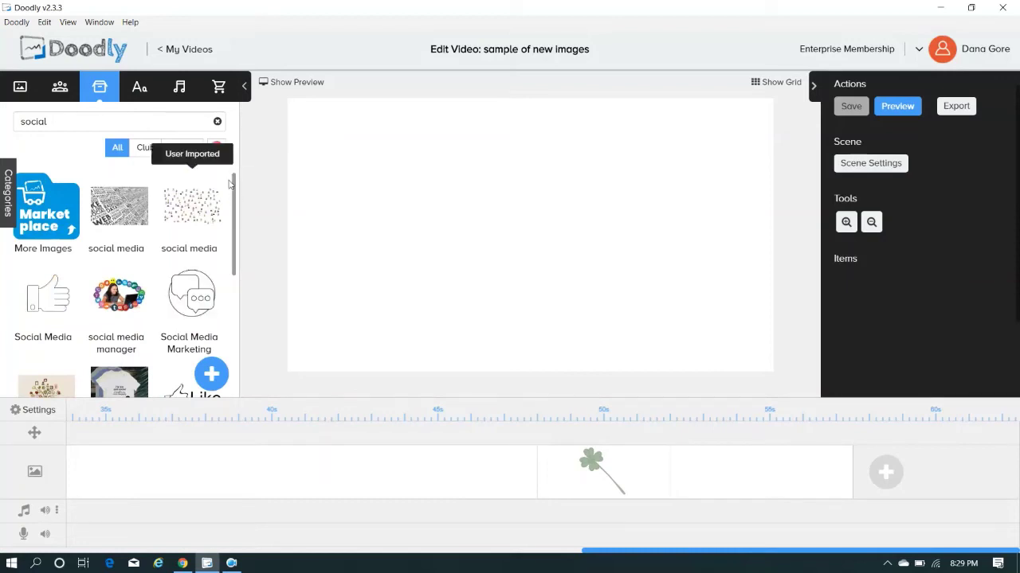
drag(235, 184, 235, 223)
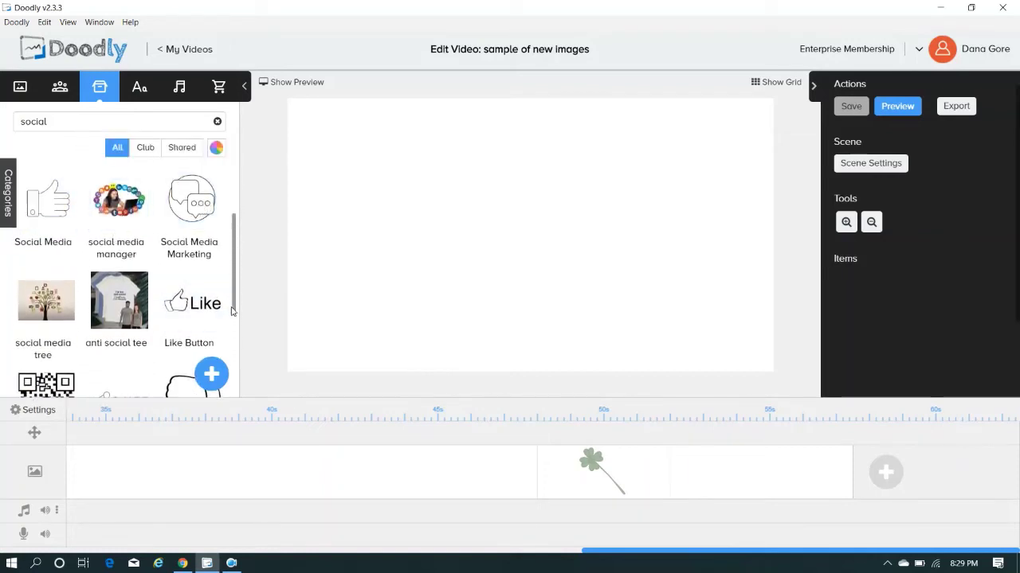
Add the Thumbs Up image to the scene and select it on the canvas.
drag(235, 303, 235, 370)
click(46, 330)
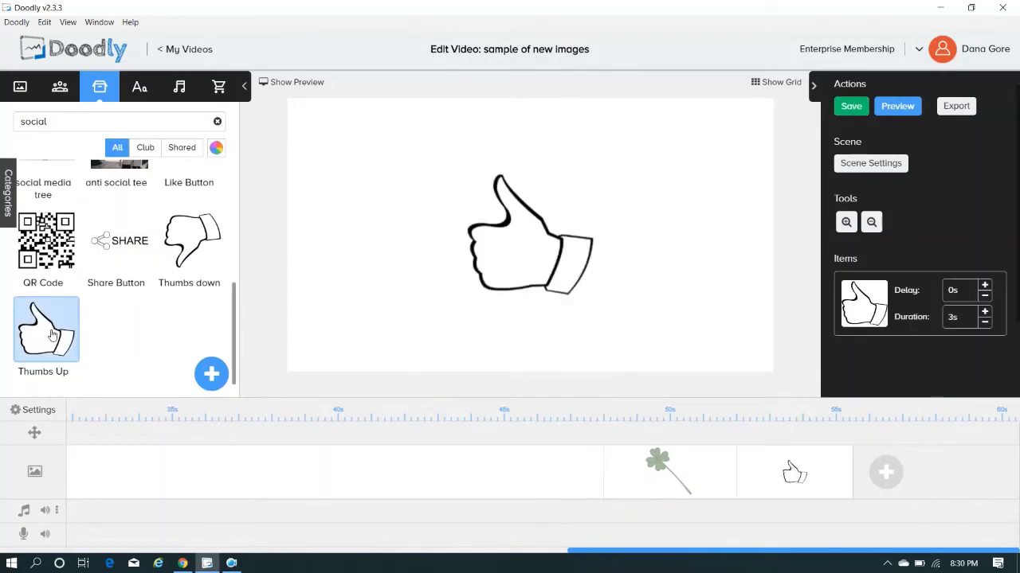
click(524, 253)
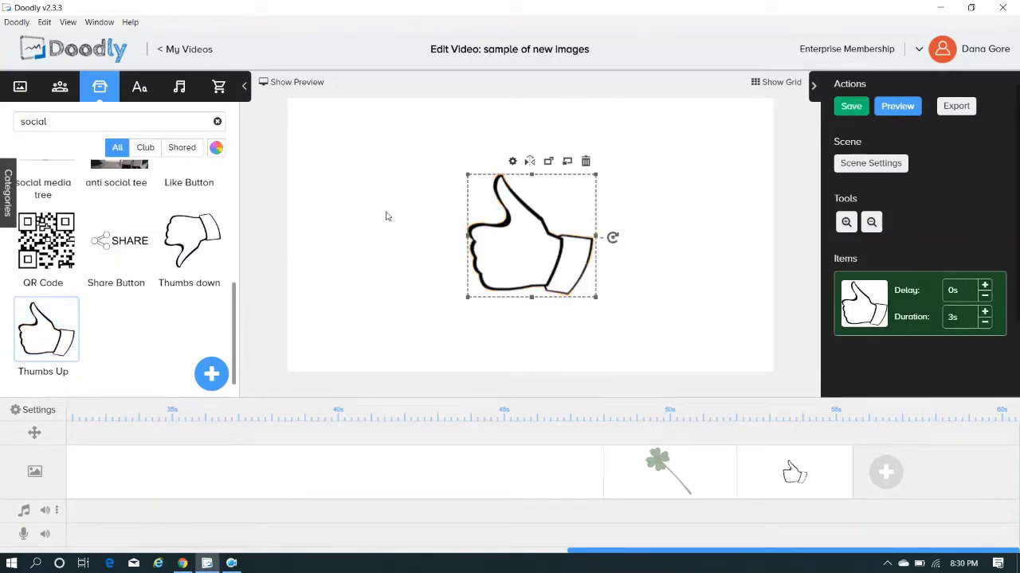
Recolour the thumbs-up orange in Asset Settings, then add a new empty scene after it.
click(512, 162)
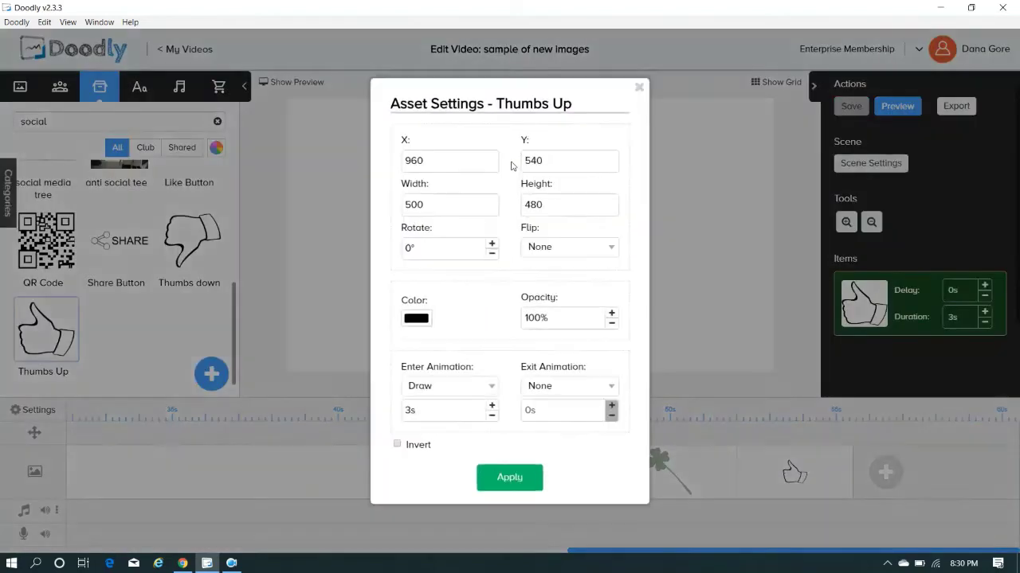
click(421, 322)
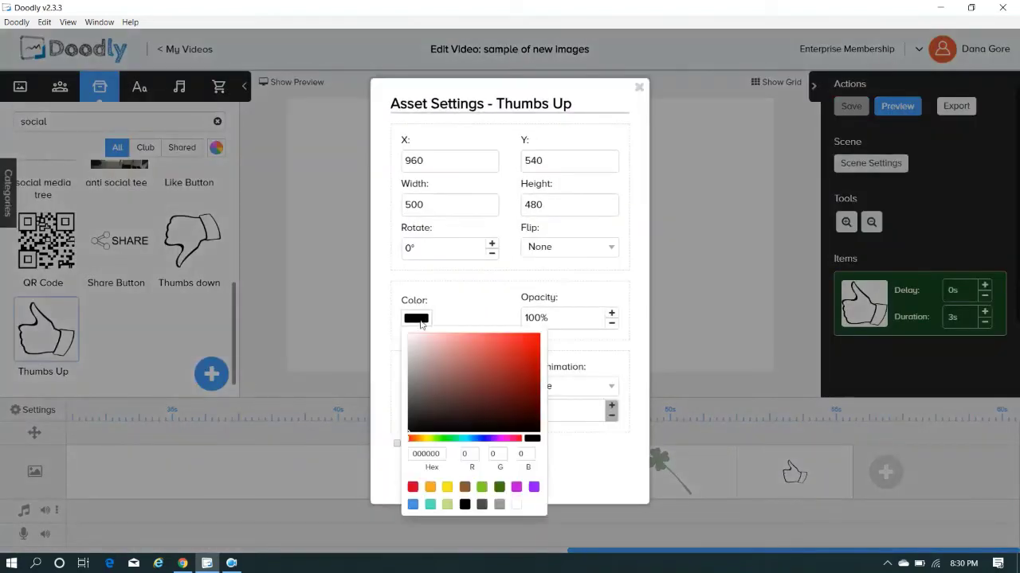
click(431, 487)
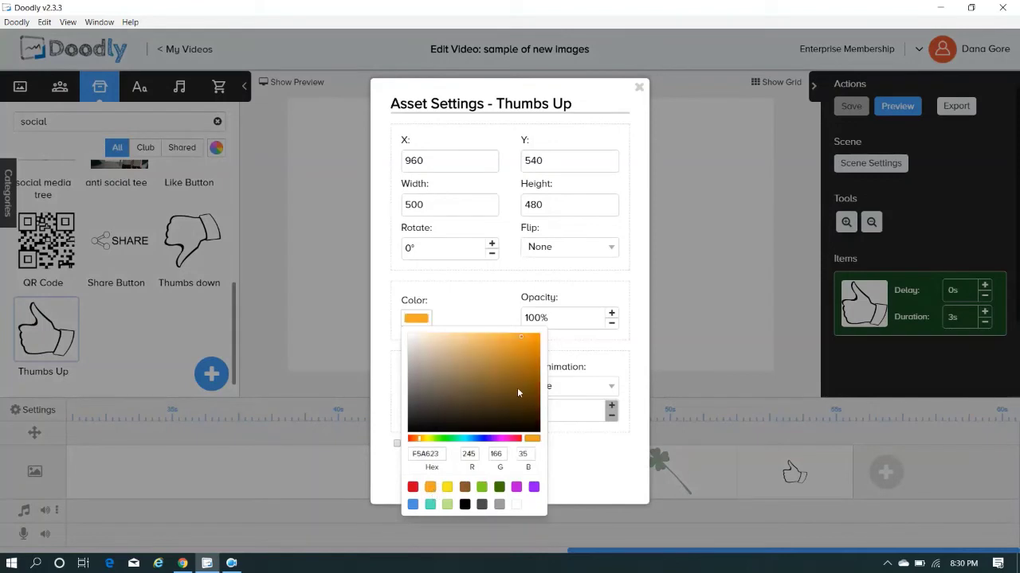
click(532, 367)
drag(532, 369, 532, 356)
click(601, 470)
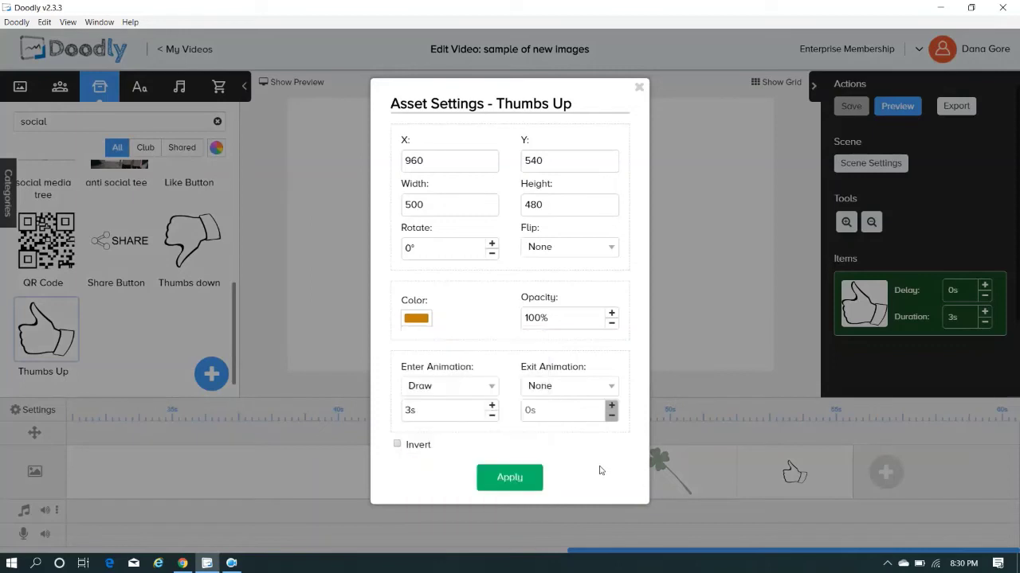
click(515, 483)
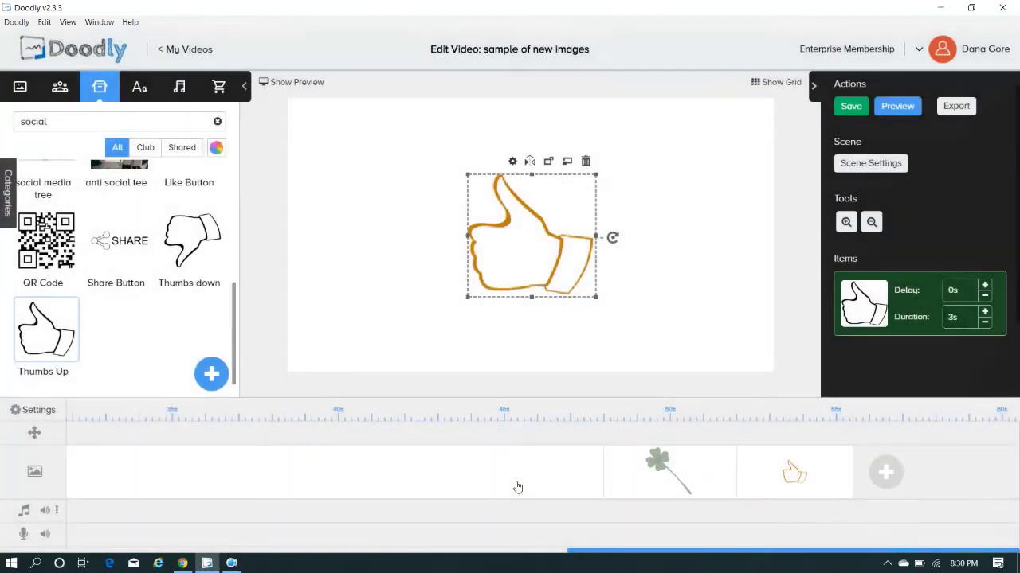
click(718, 275)
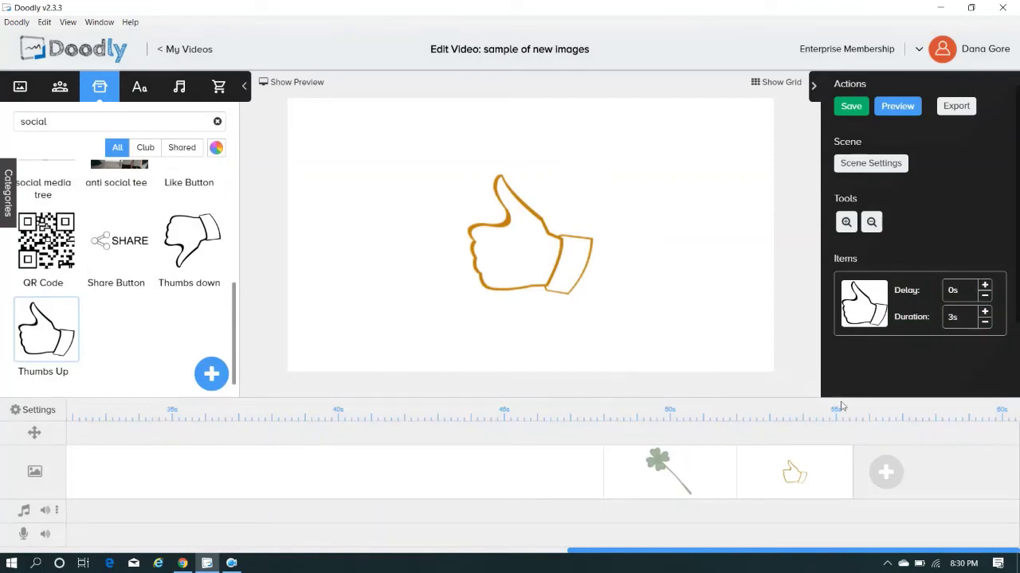
click(886, 475)
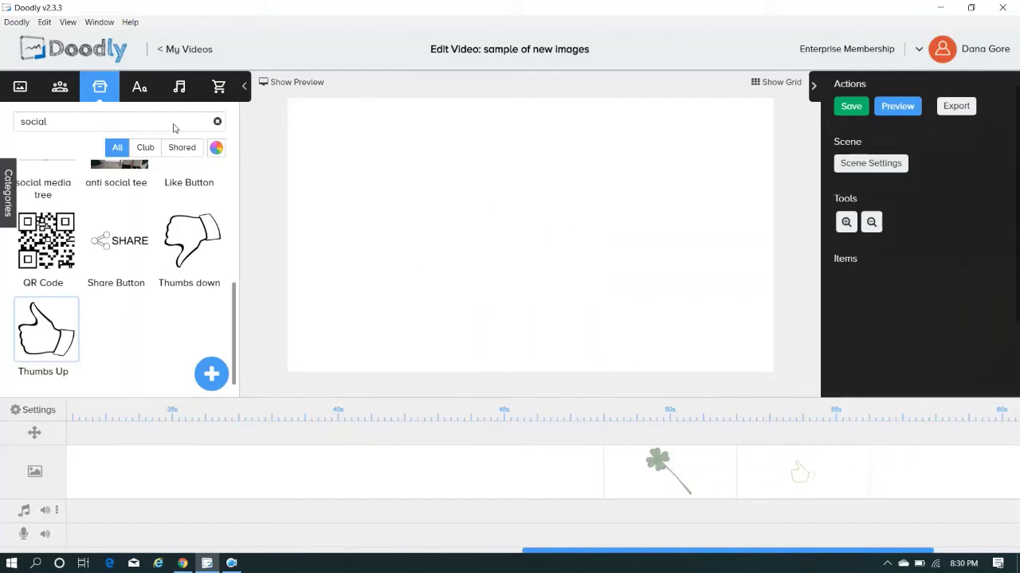
Replace the 'social' search with 'phone' in the image library.
double_click(173, 129)
text(telephon)
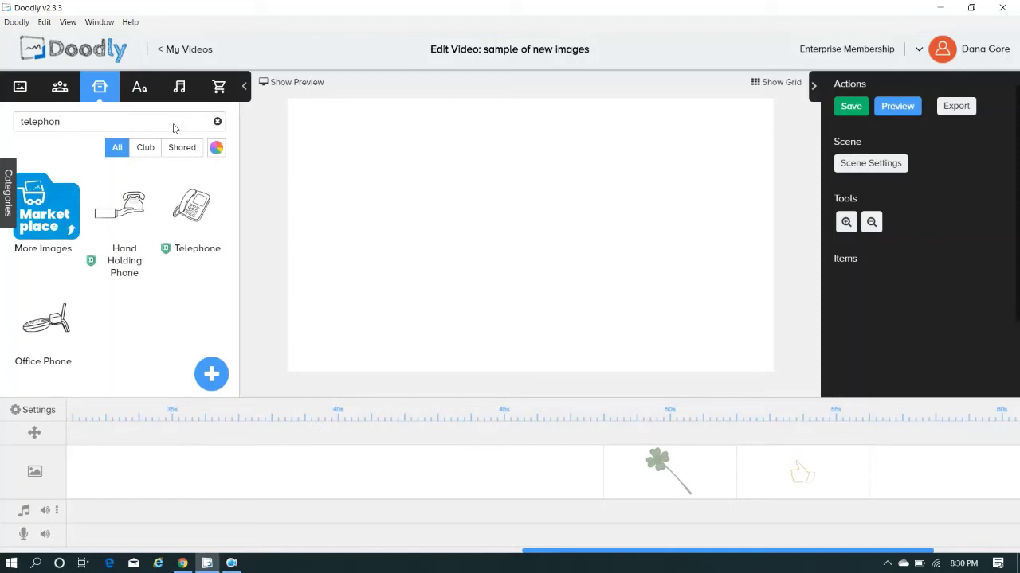
key(BackSpace)
key(BackSpace)
key(BackSpace)
key(BackSpace)
key(BackSpace)
key(BackSpace)
key(BackSpace)
key(BackSpace)
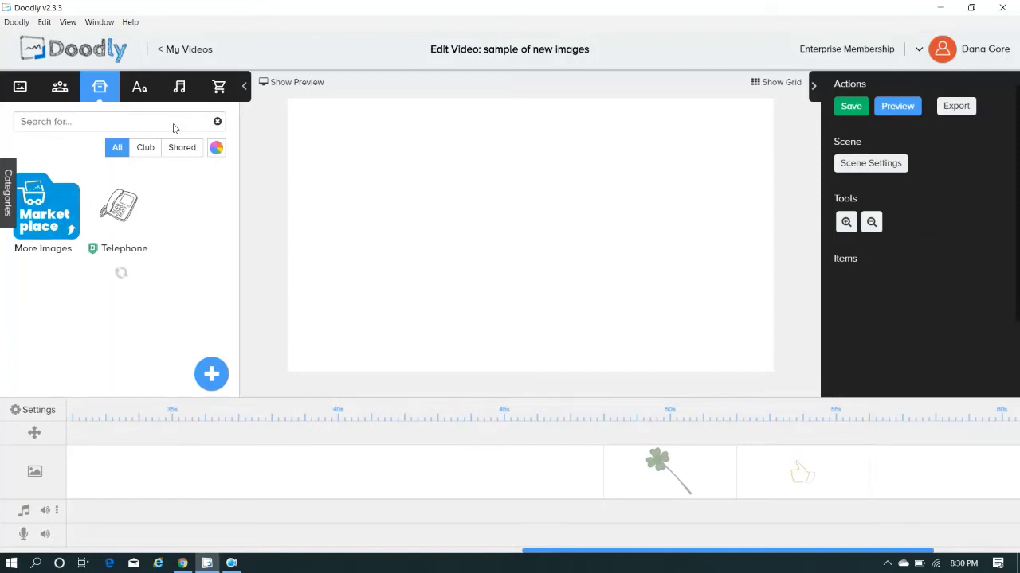
text(phone)
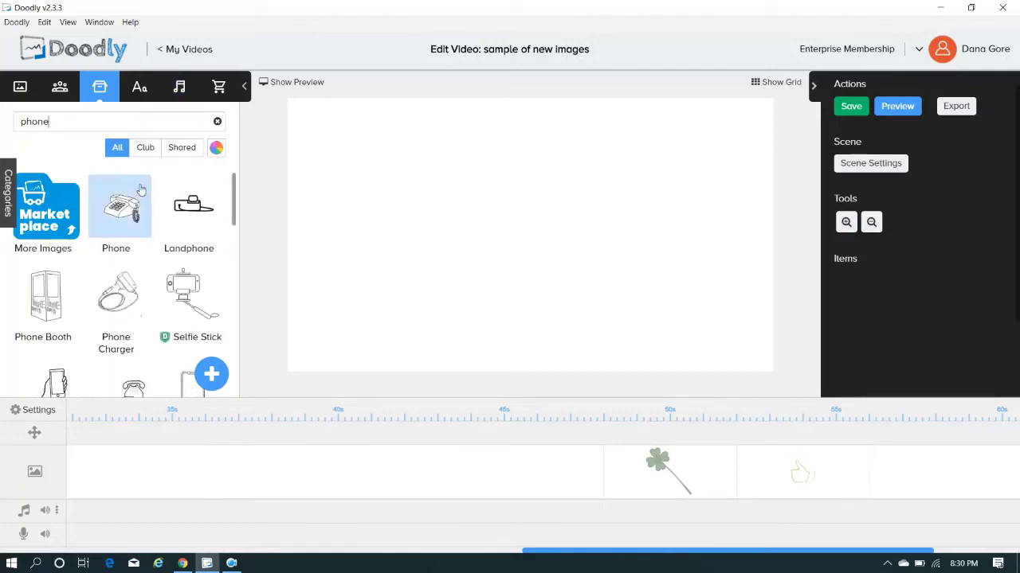
Add the Phone image, enlarge it on the canvas, and turn Doodly Rainbow back on.
click(128, 220)
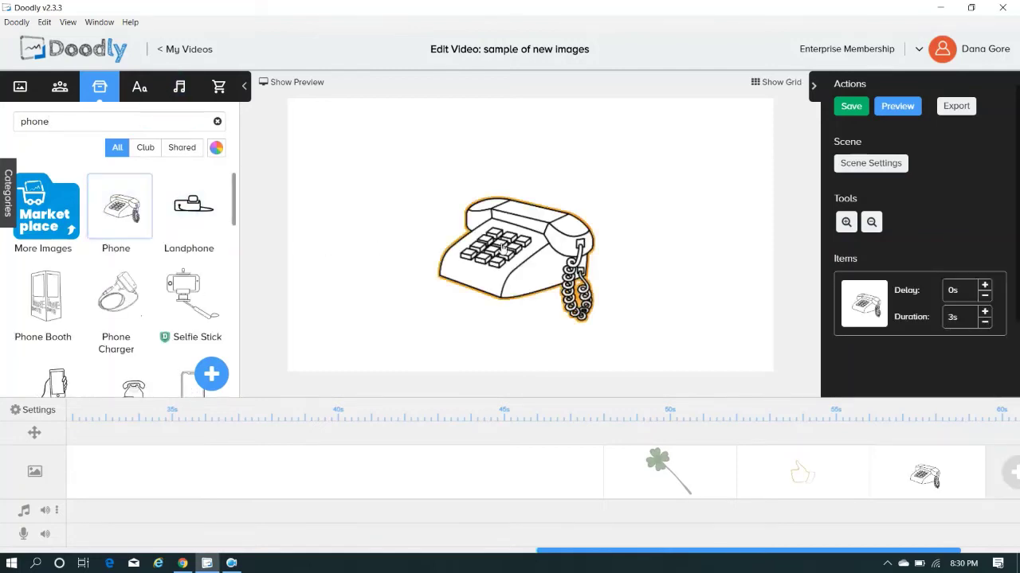
drag(383, 168, 332, 134)
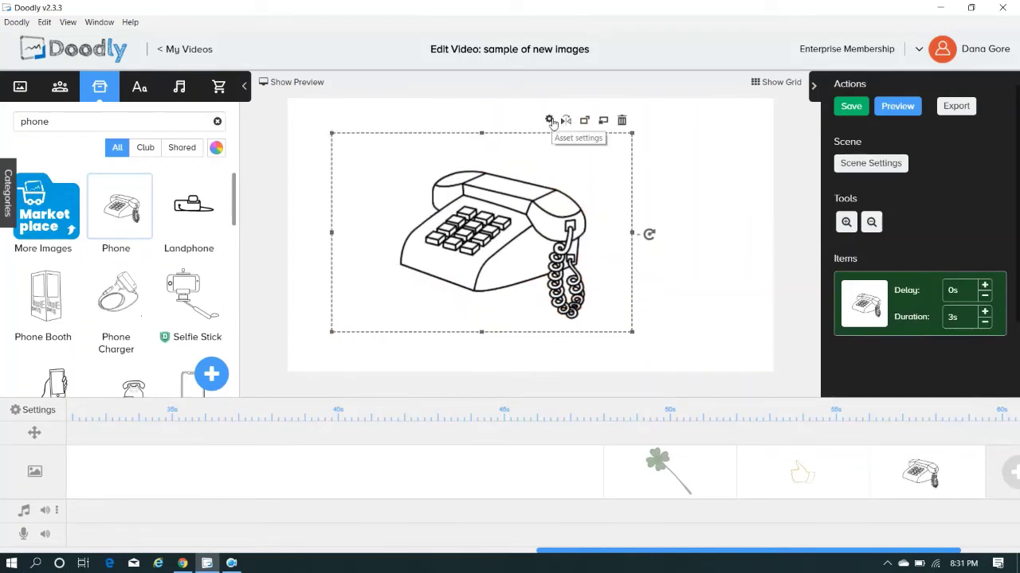
click(216, 148)
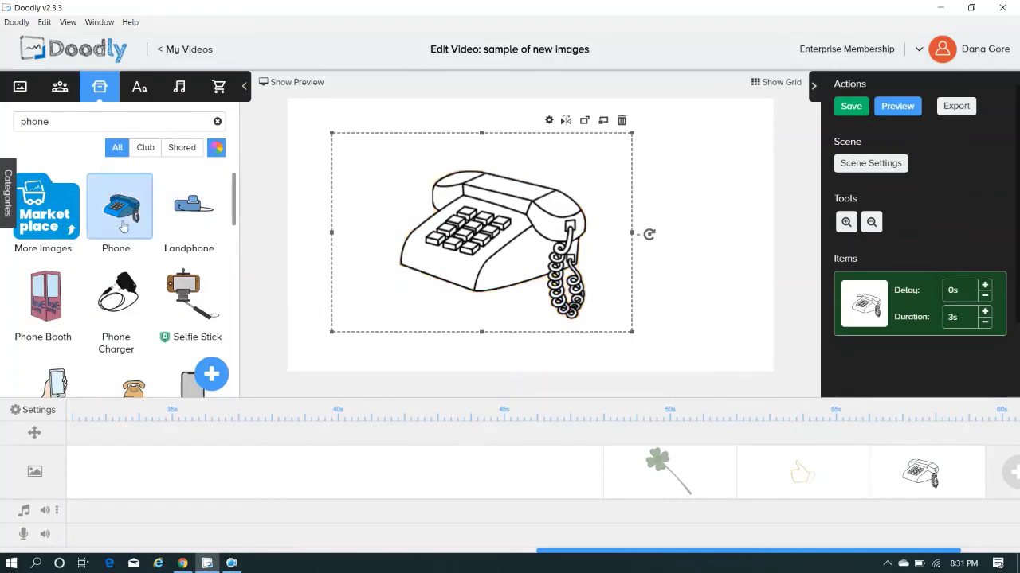
Recolour the telephone with the dark green preset, slightly darkened, in Asset Settings.
click(551, 122)
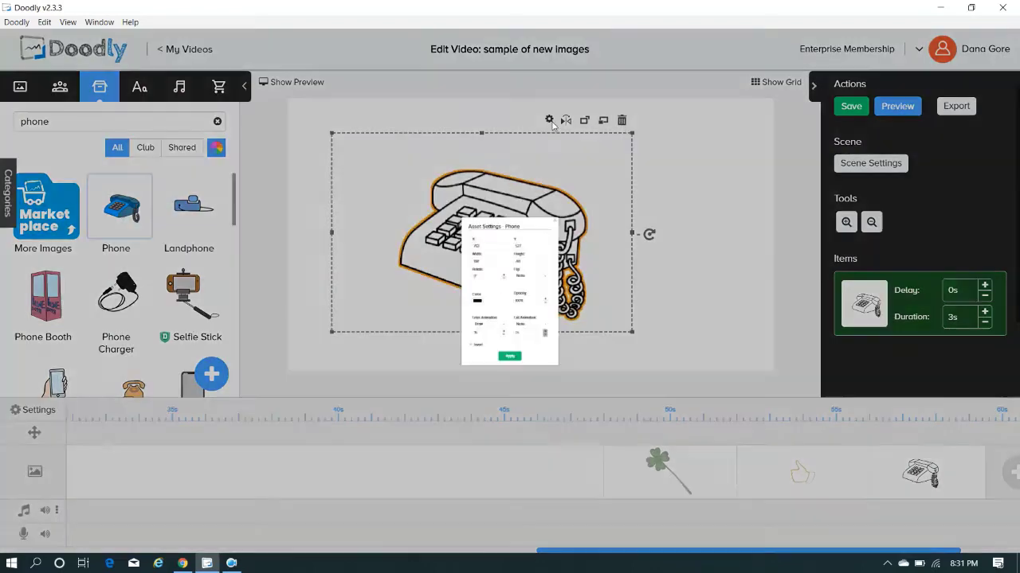
click(420, 318)
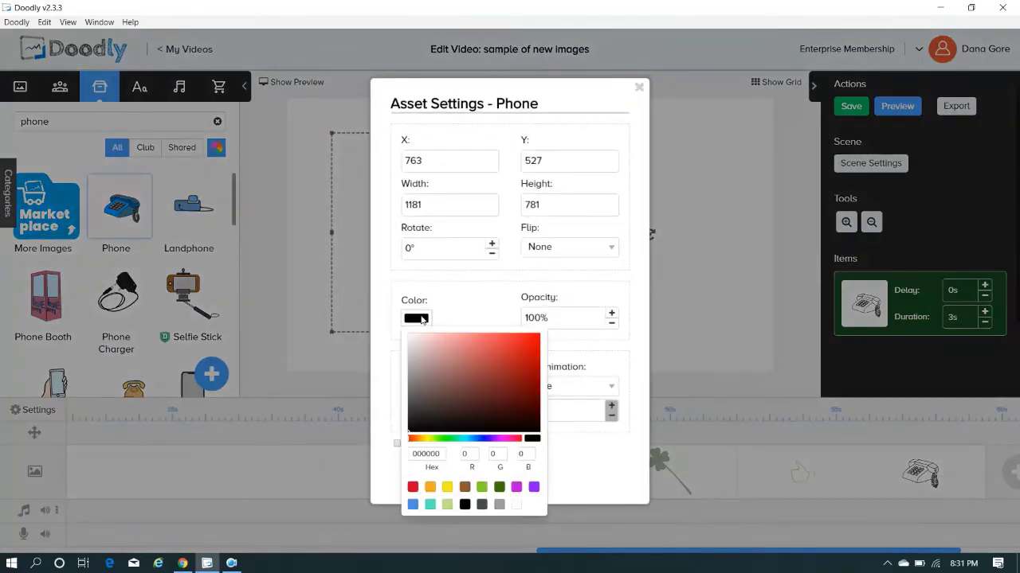
click(500, 488)
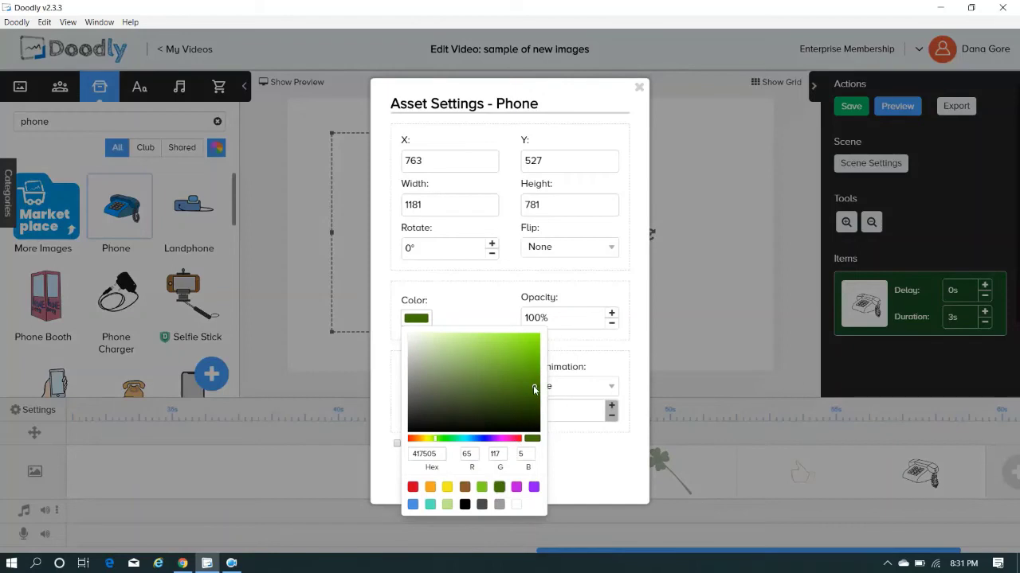
drag(534, 388, 534, 394)
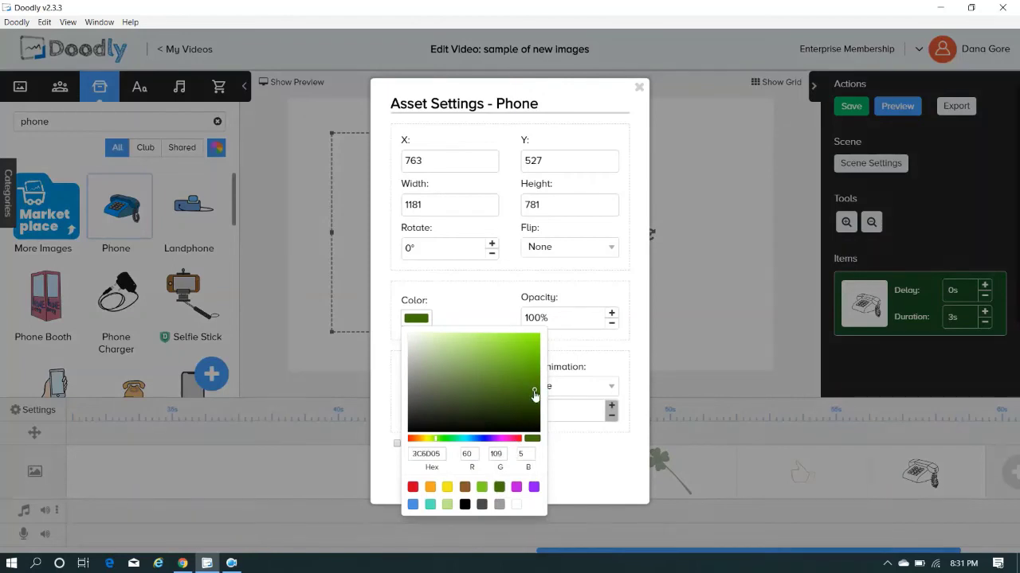
click(594, 461)
click(518, 481)
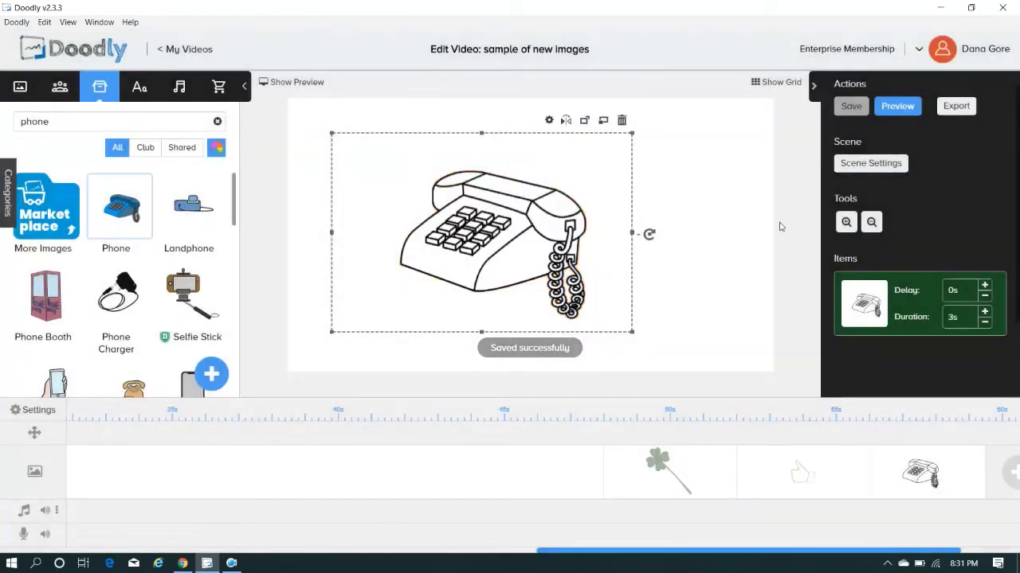
click(715, 247)
Reselect the telephone and reapply a slightly darker dark green to it.
click(478, 248)
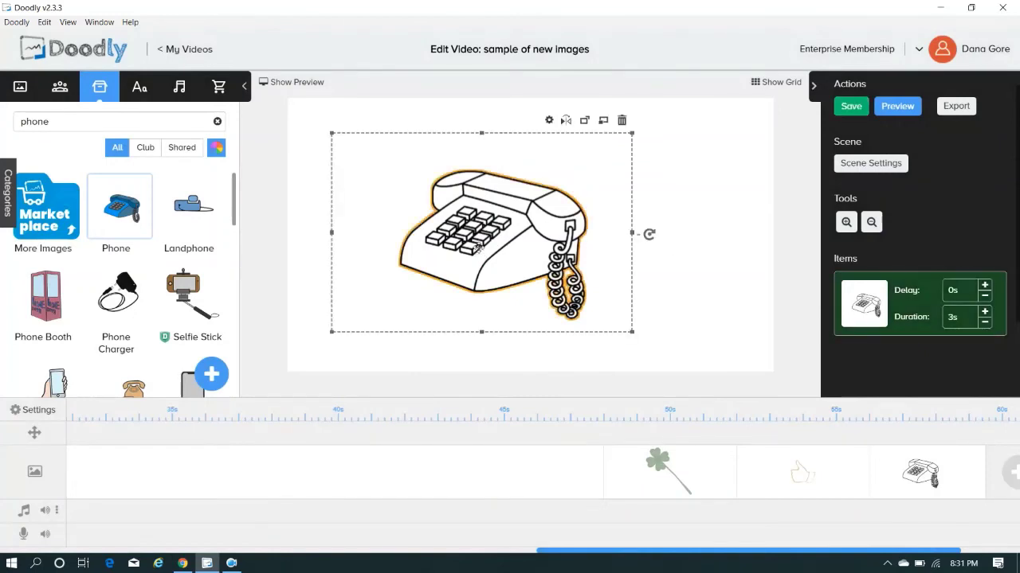
click(549, 120)
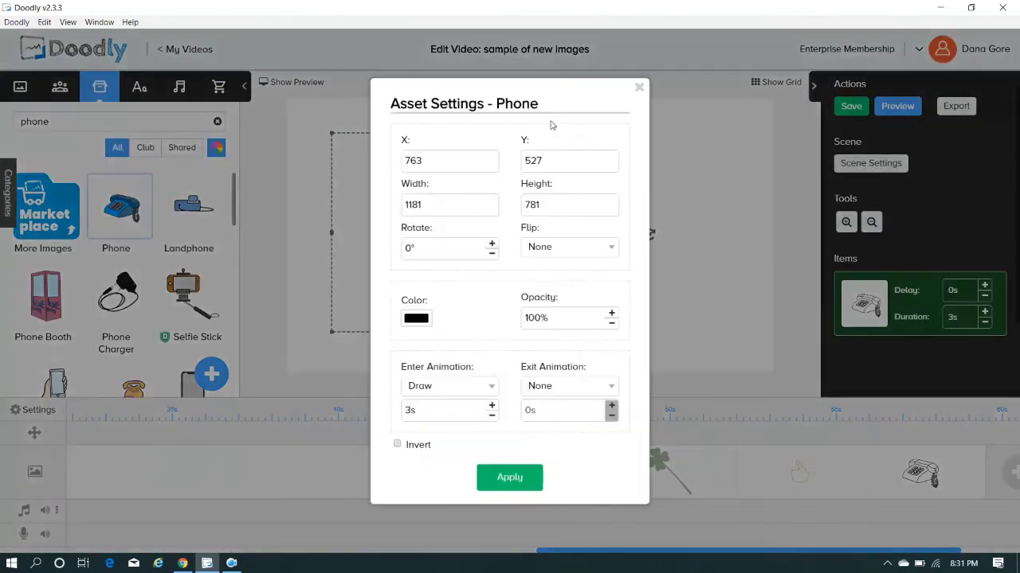
click(413, 320)
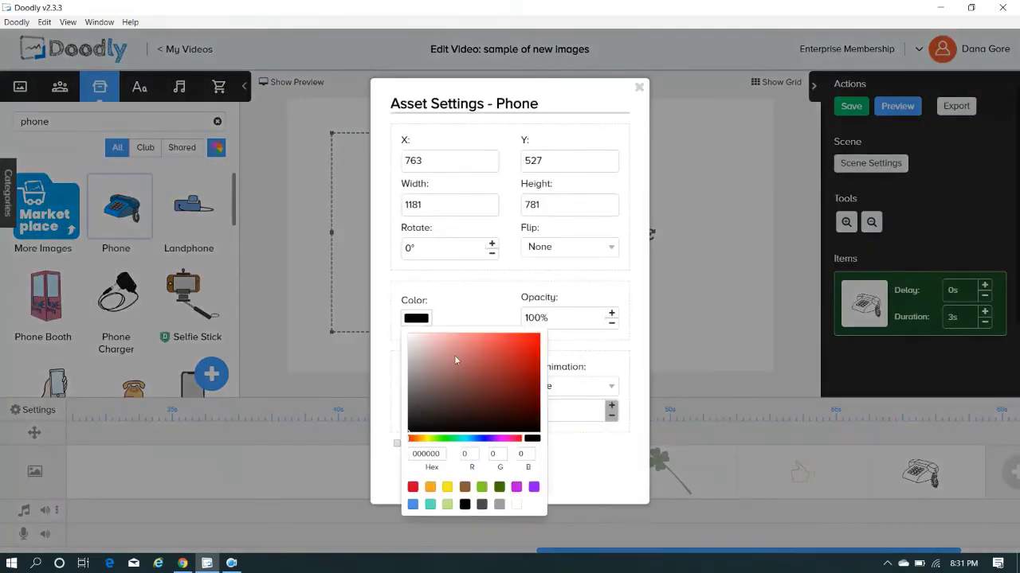
click(499, 486)
click(536, 398)
click(582, 480)
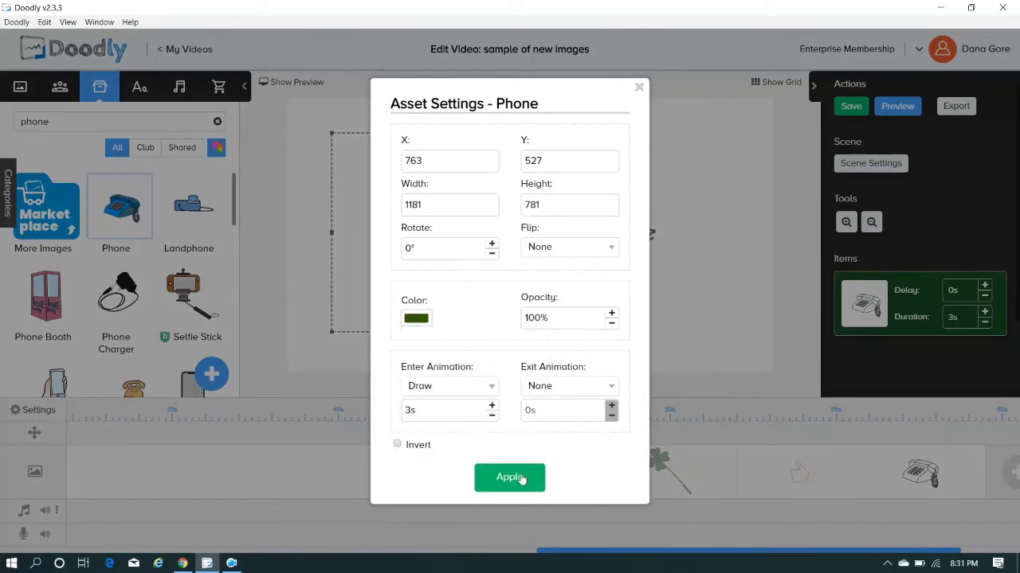
click(524, 481)
click(685, 266)
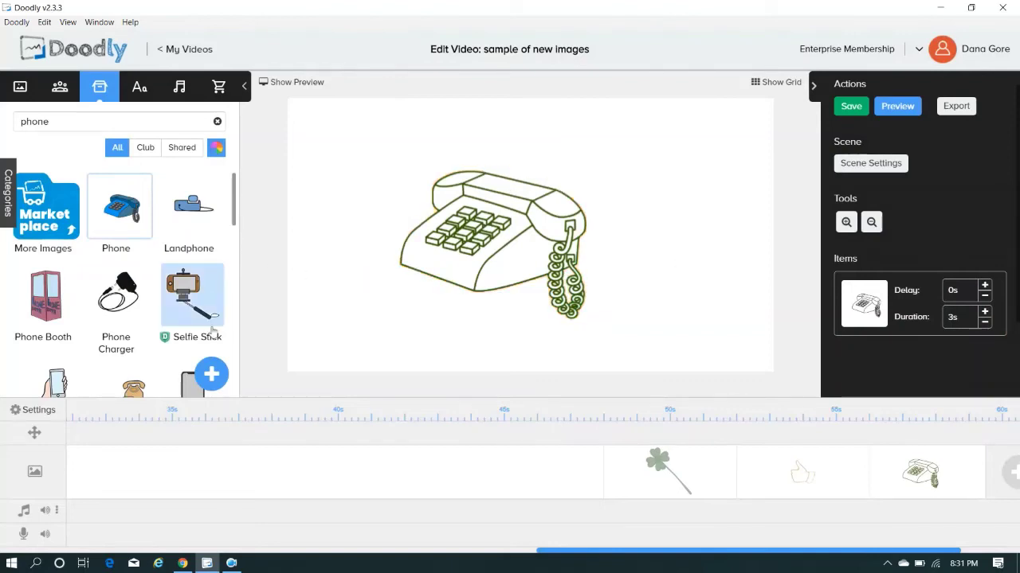
mouse_move(183, 567)
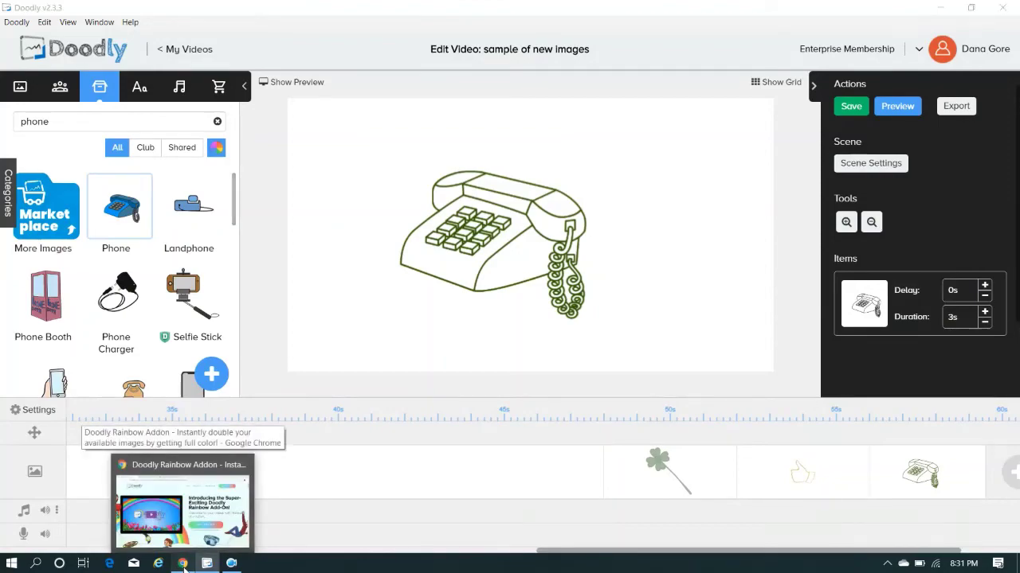
Bring up the Doodly Rainbow Add-On page in Chrome and scroll down and back up.
click(183, 566)
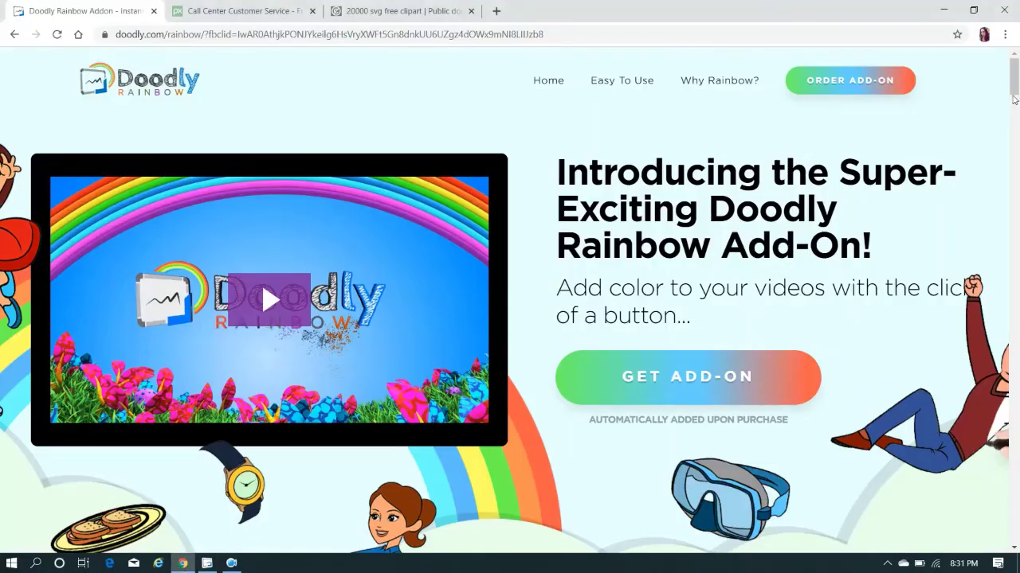
drag(1014, 94, 1015, 350)
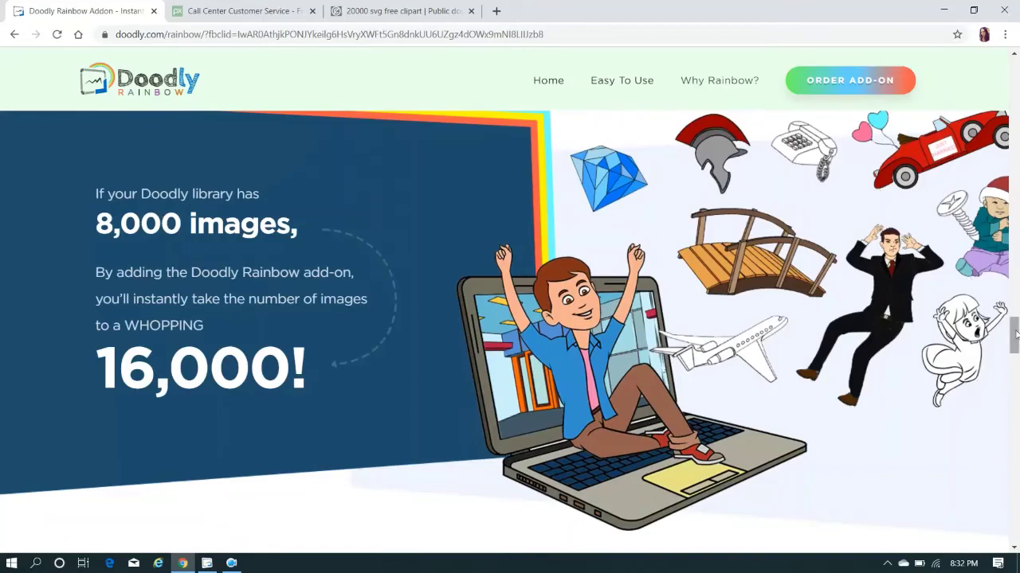
drag(1015, 334, 1017, 73)
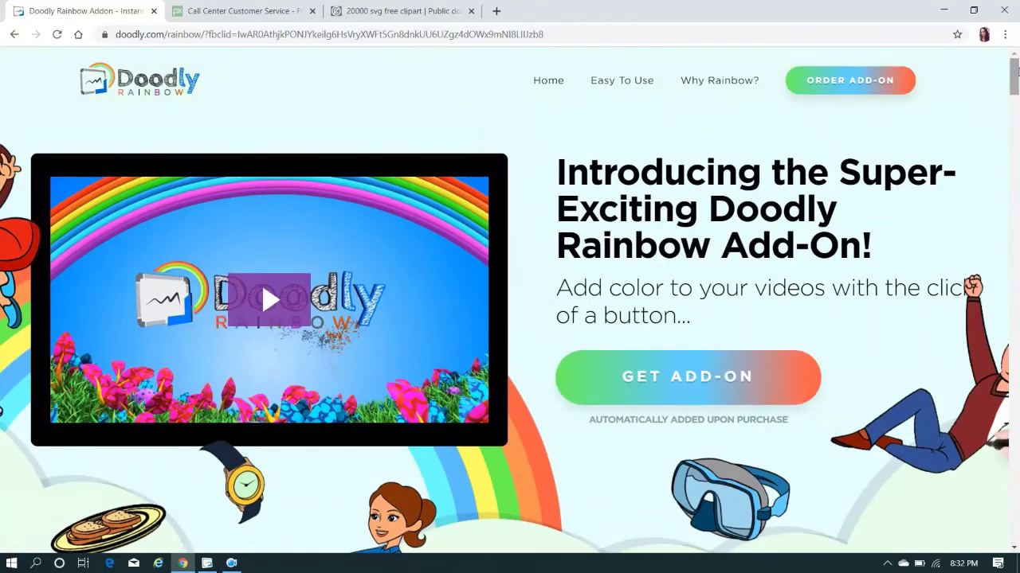